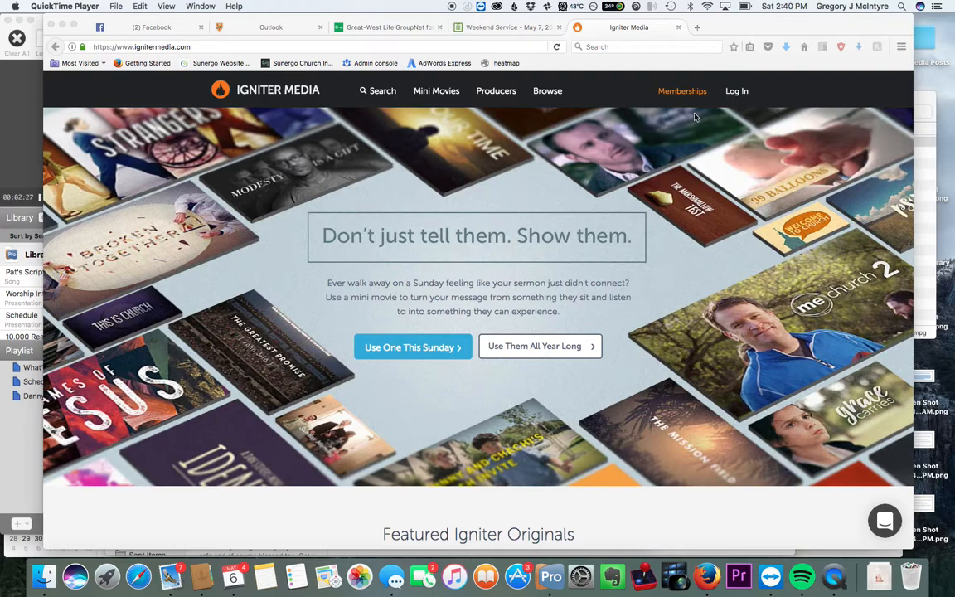
Step: Log in to the Igniter Media account with the saved credentials
click(736, 91)
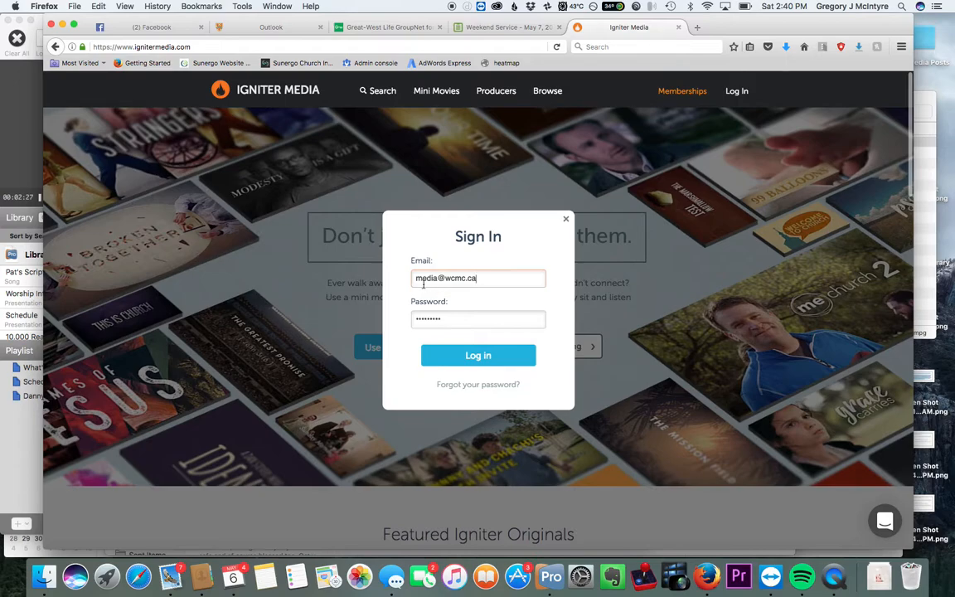
click(492, 361)
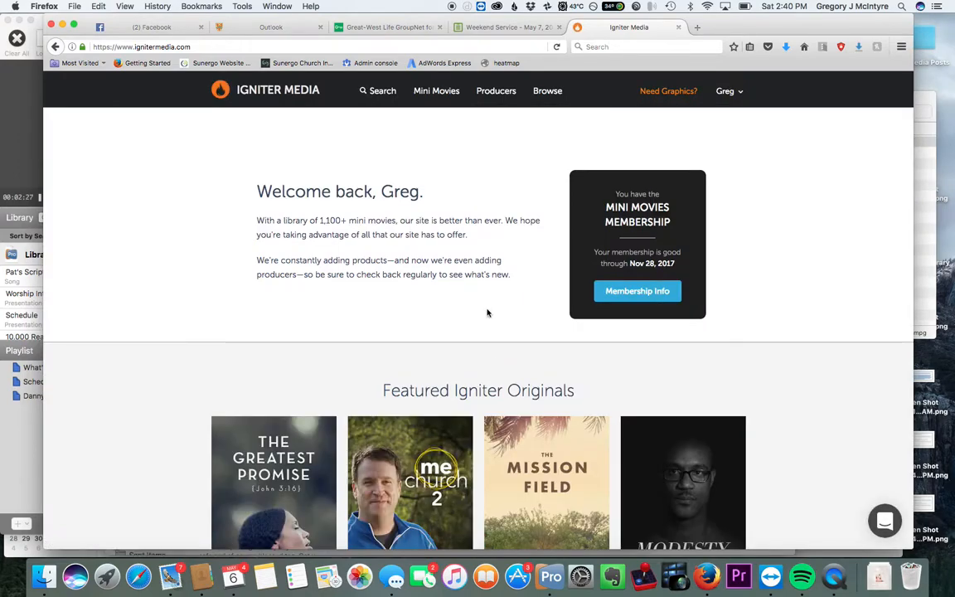
Step: Browse the home page's featured originals and featured mini movies
scroll(528, 325, down, 3)
scroll(505, 311, up, 3)
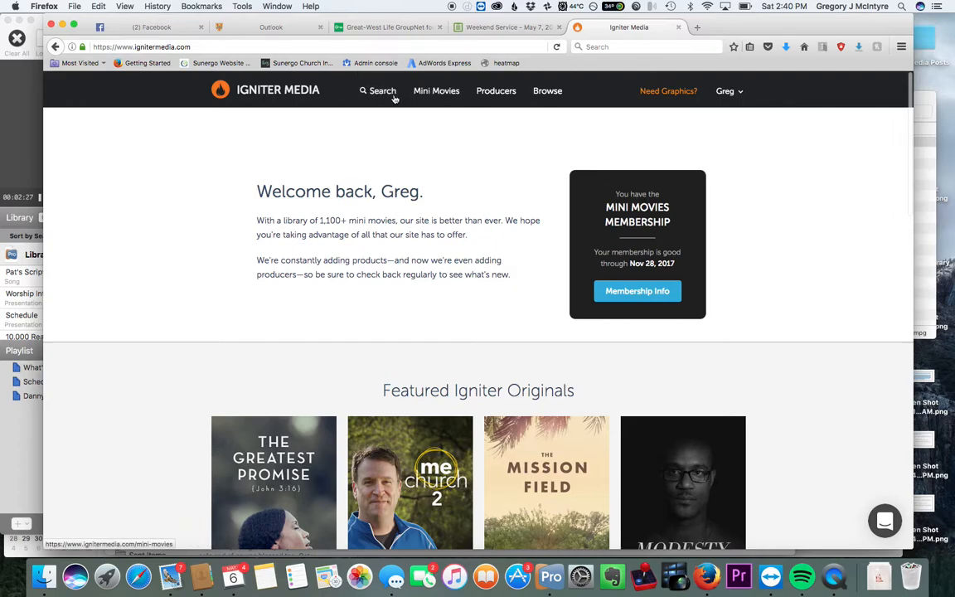
scroll(405, 394, down, 3)
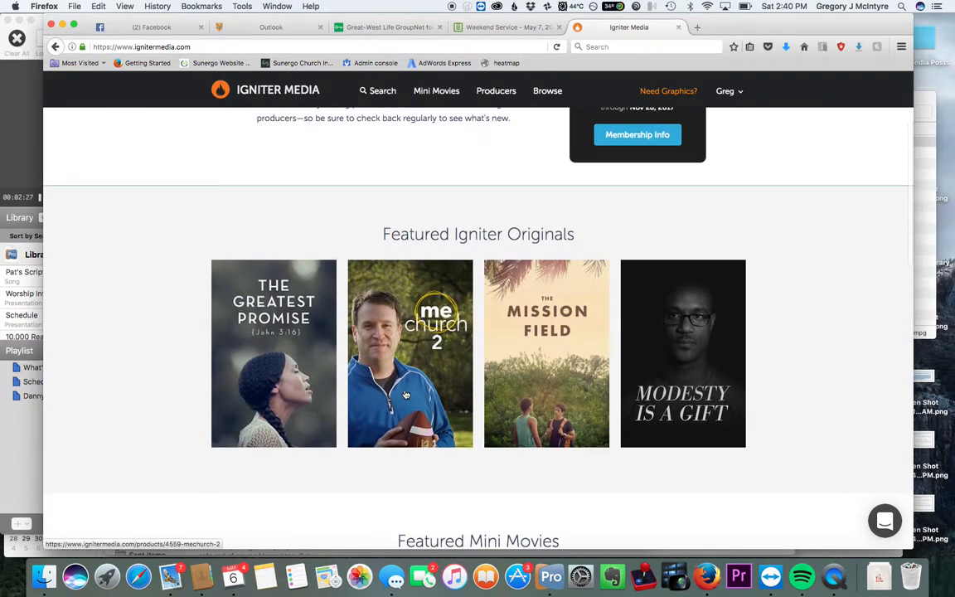
scroll(405, 395, down, 5)
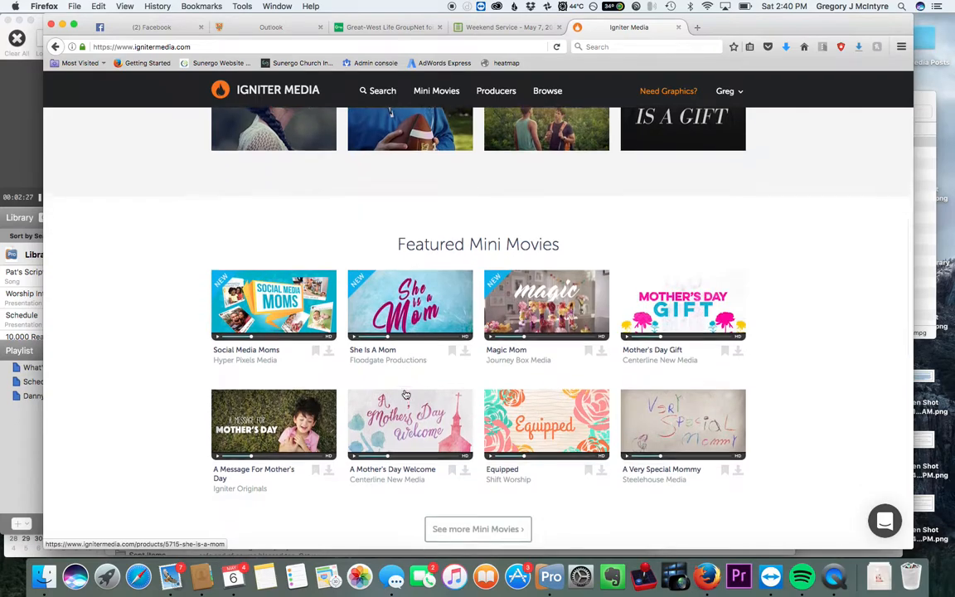
scroll(455, 376, down, 2)
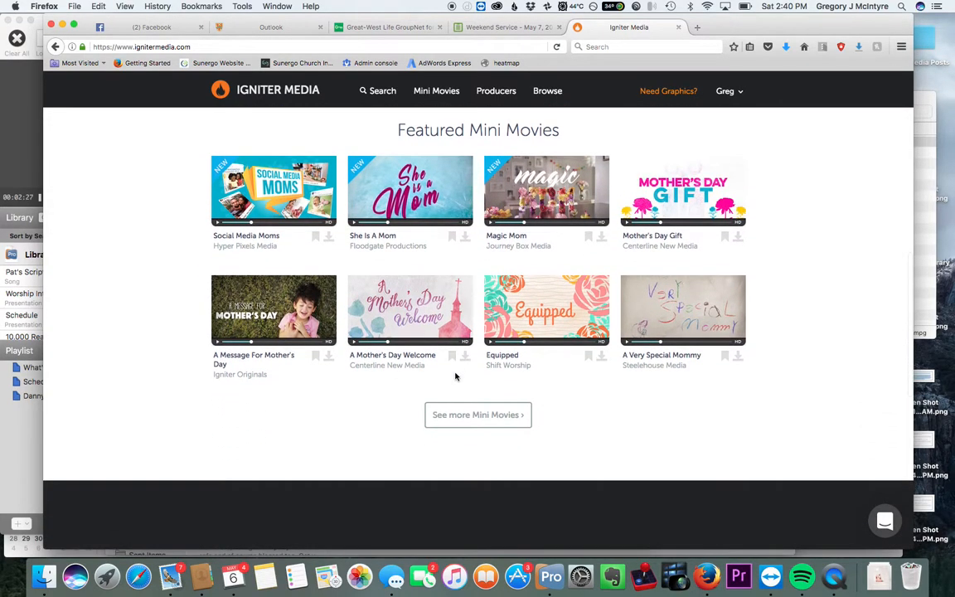
scroll(455, 376, up, 7)
scroll(455, 367, up, 2)
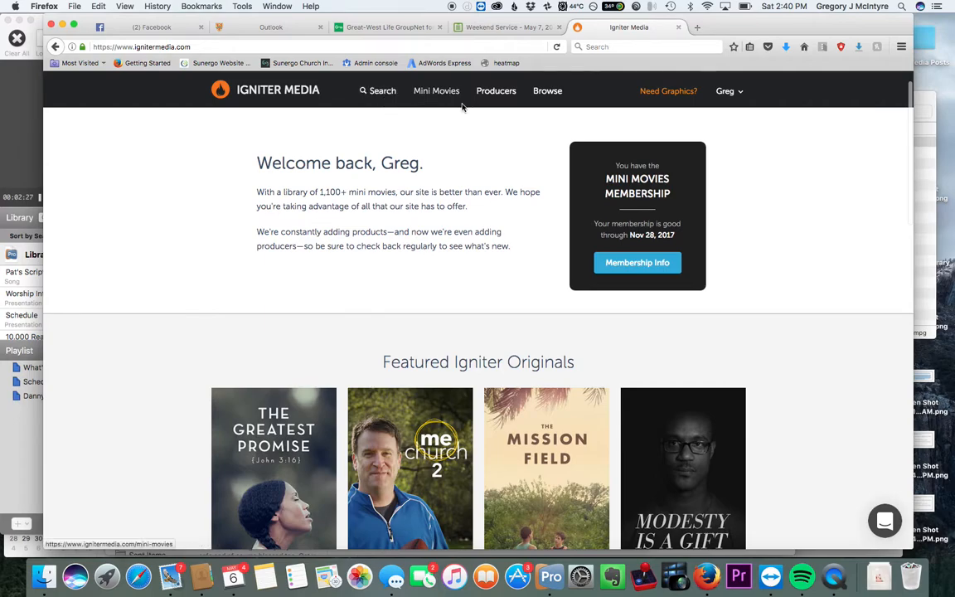
scroll(258, 482, down, 7)
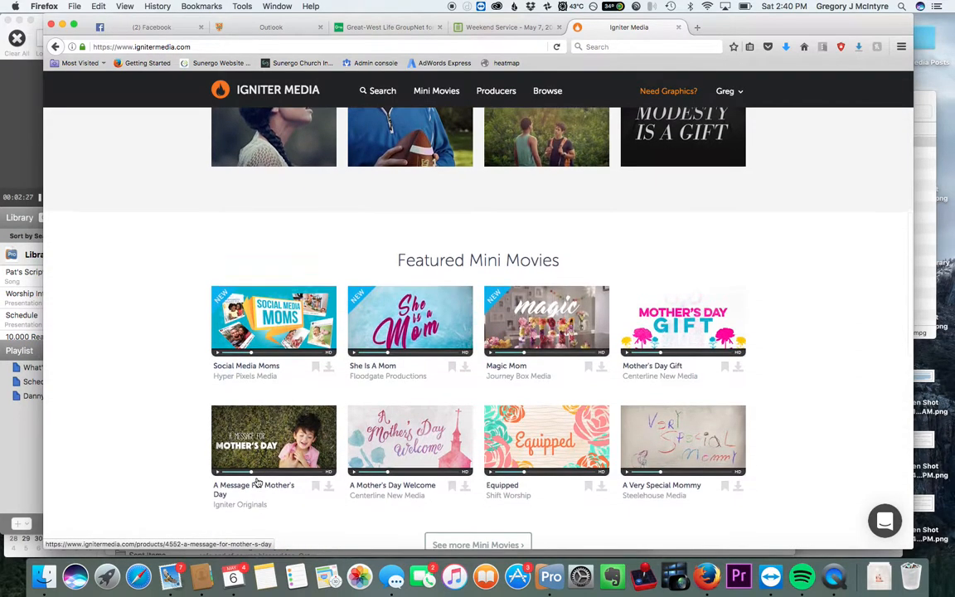
Step: Open the She Is A Mom mini movie and download it in HD 720p Mov format
click(398, 315)
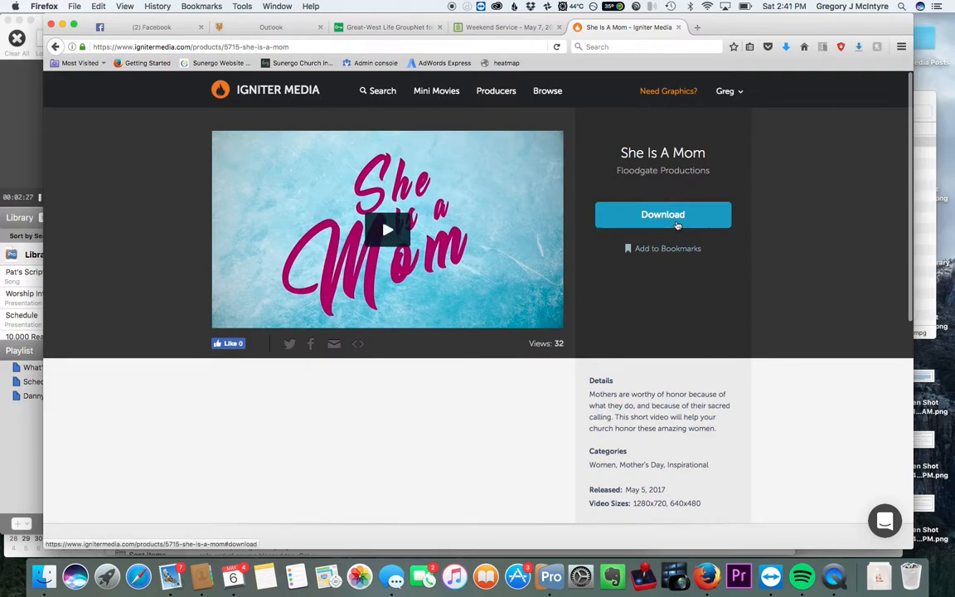
click(675, 224)
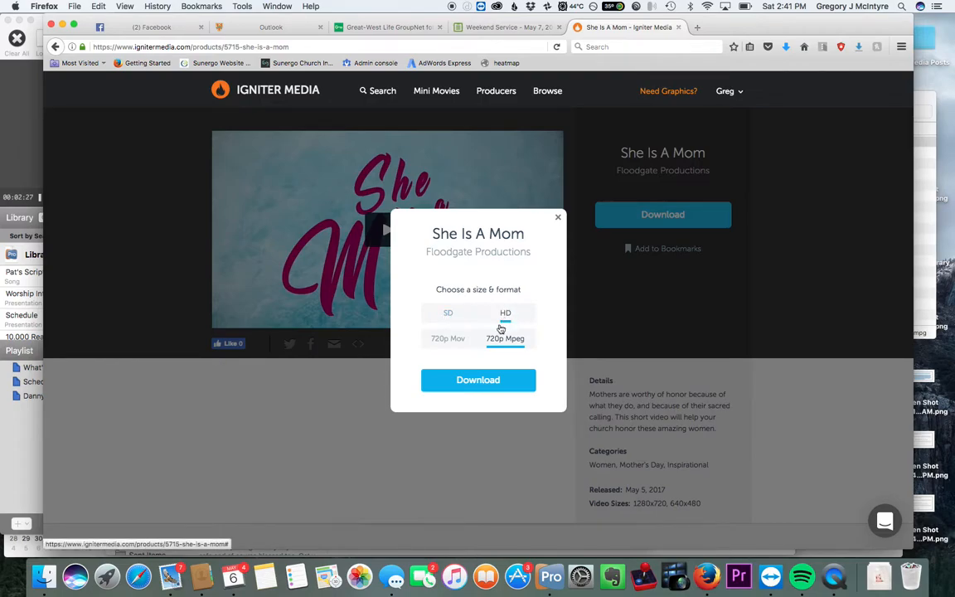
click(452, 342)
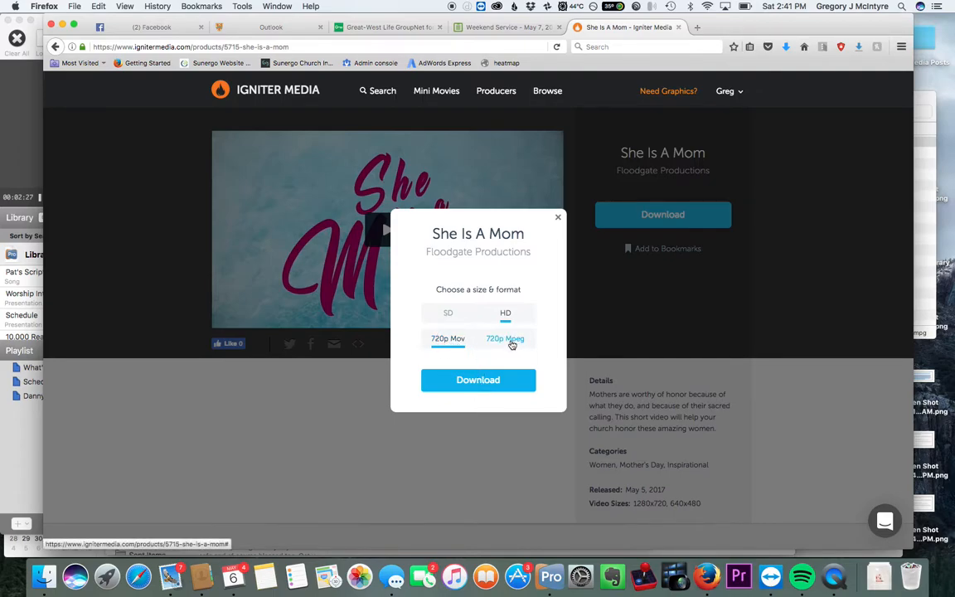
click(473, 383)
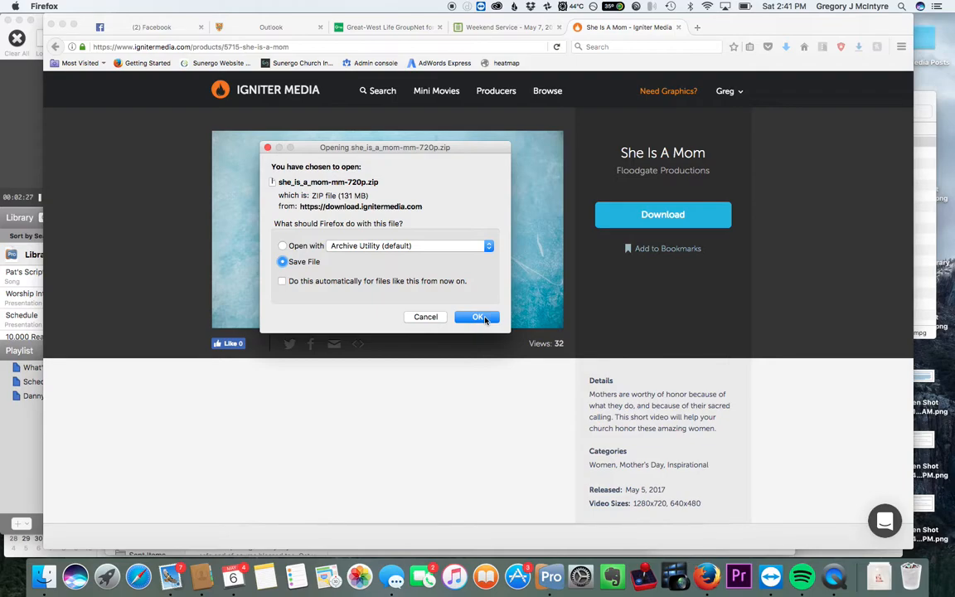
Step: Save the she_is_a_mom-mm-720p.zip file into the Dropbox folder
click(479, 317)
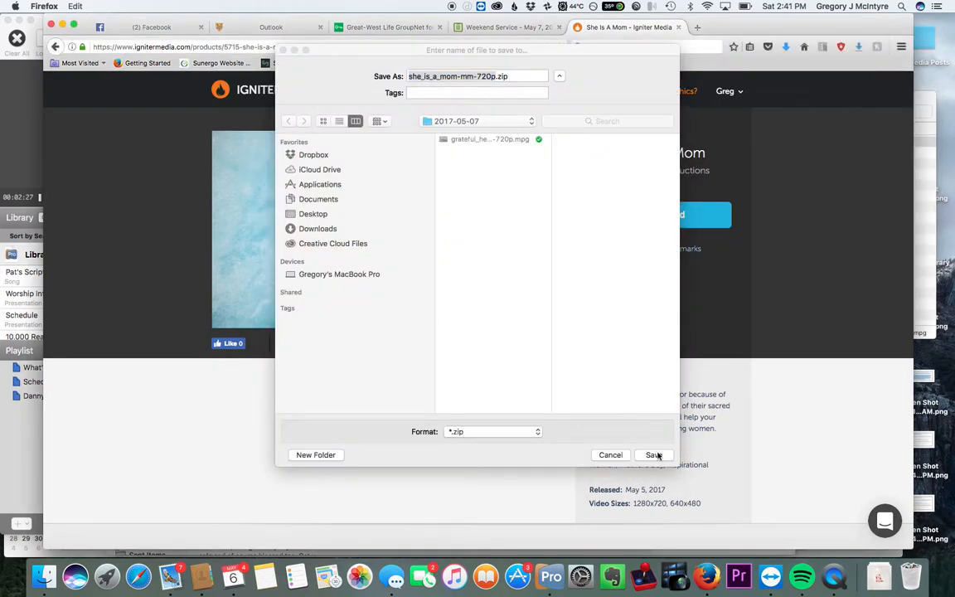
click(471, 123)
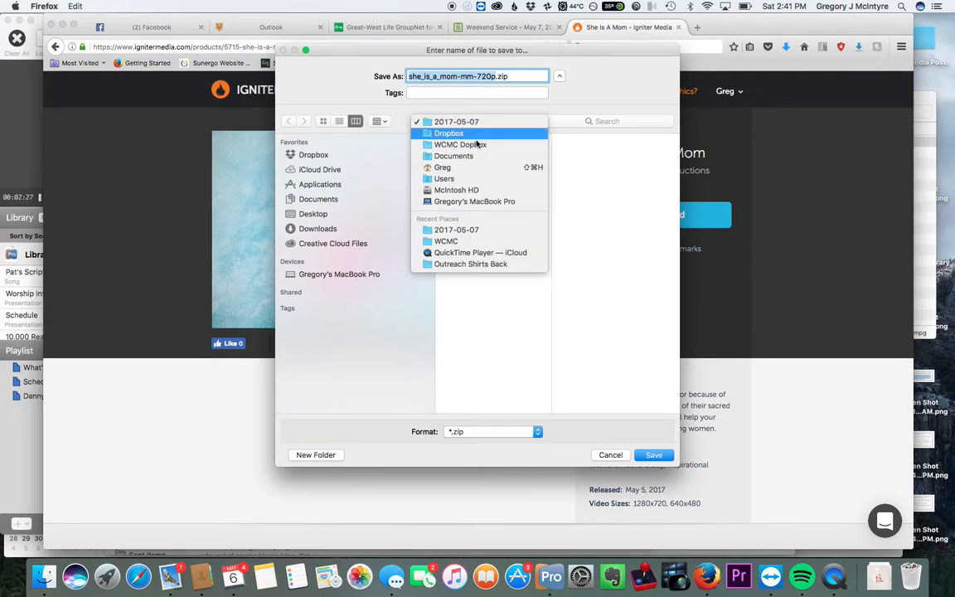
click(468, 134)
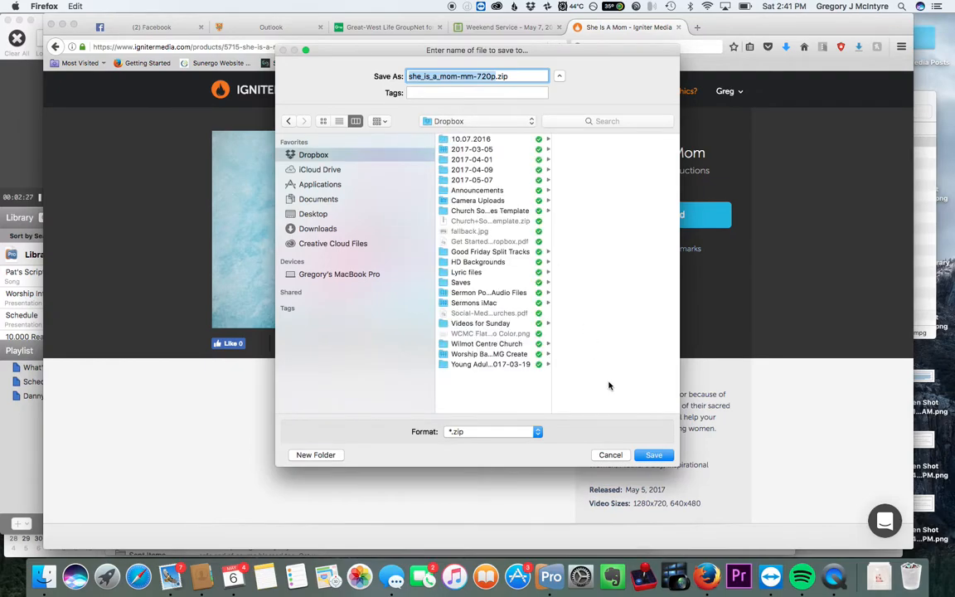
click(655, 456)
Step: Reveal the downloaded zip in Finder and extract it
click(786, 47)
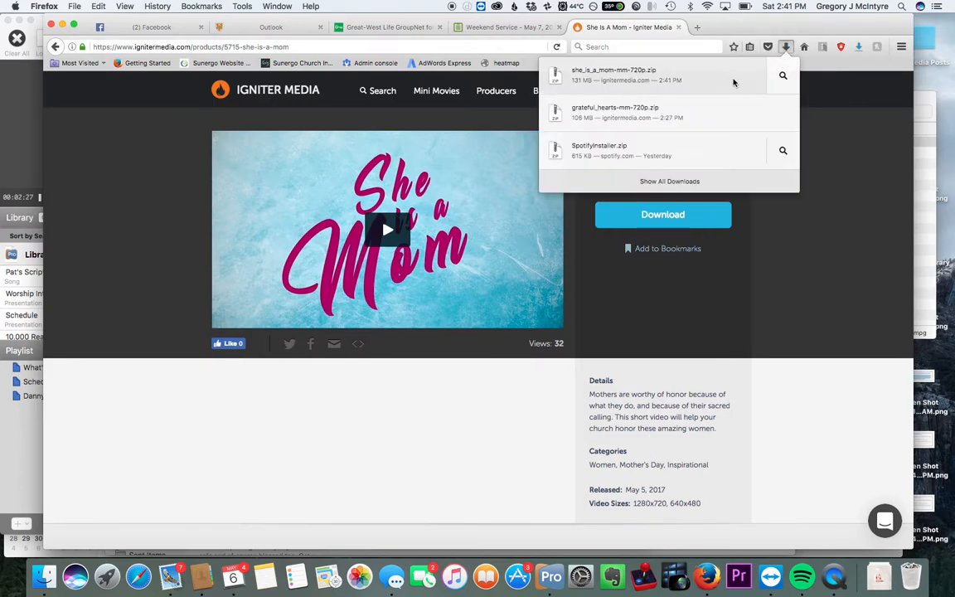
click(782, 75)
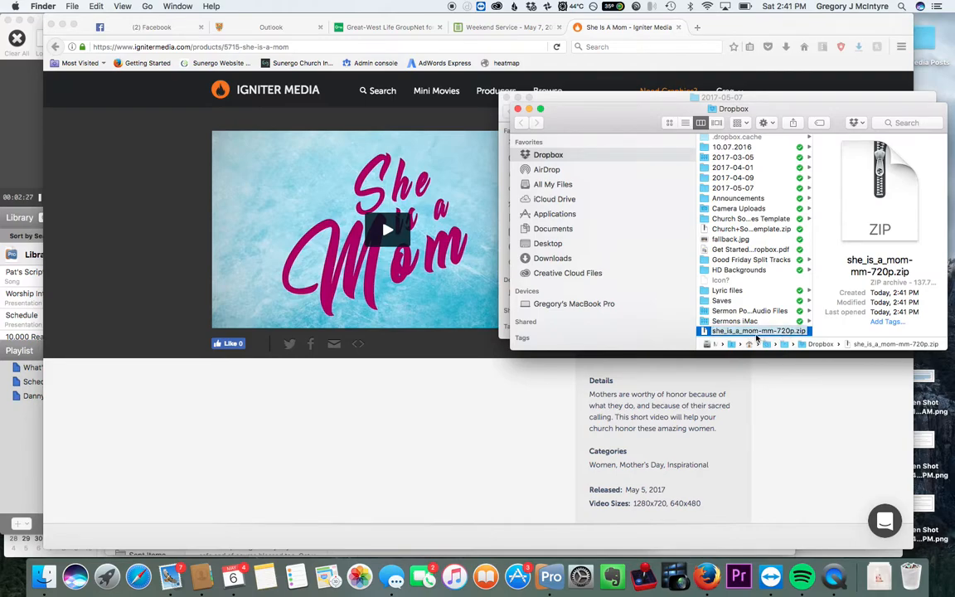
double_click(744, 332)
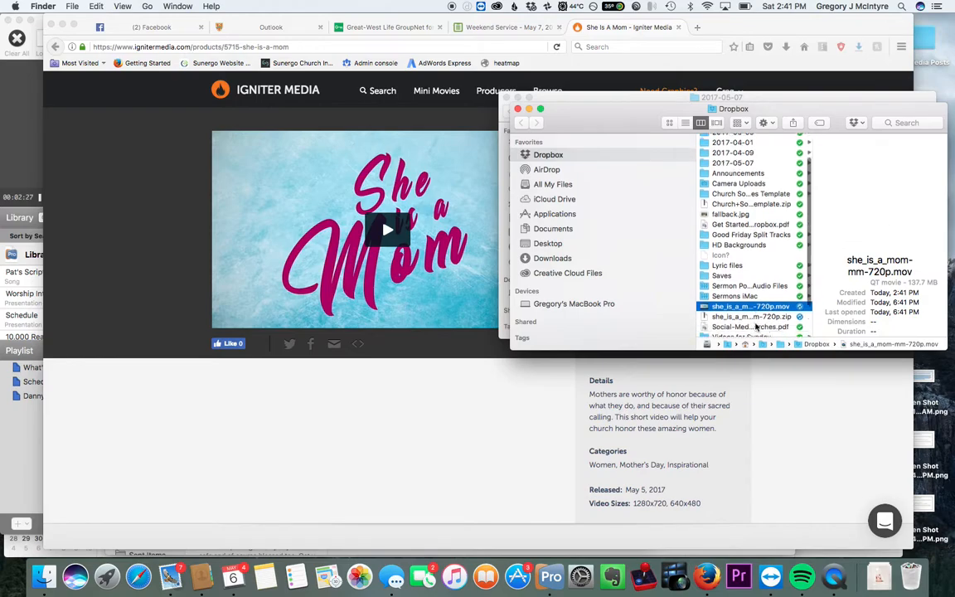
Step: Move the zip file to the trash and select the extracted she_is_a_mom-mm-720p.mov video
click(755, 288)
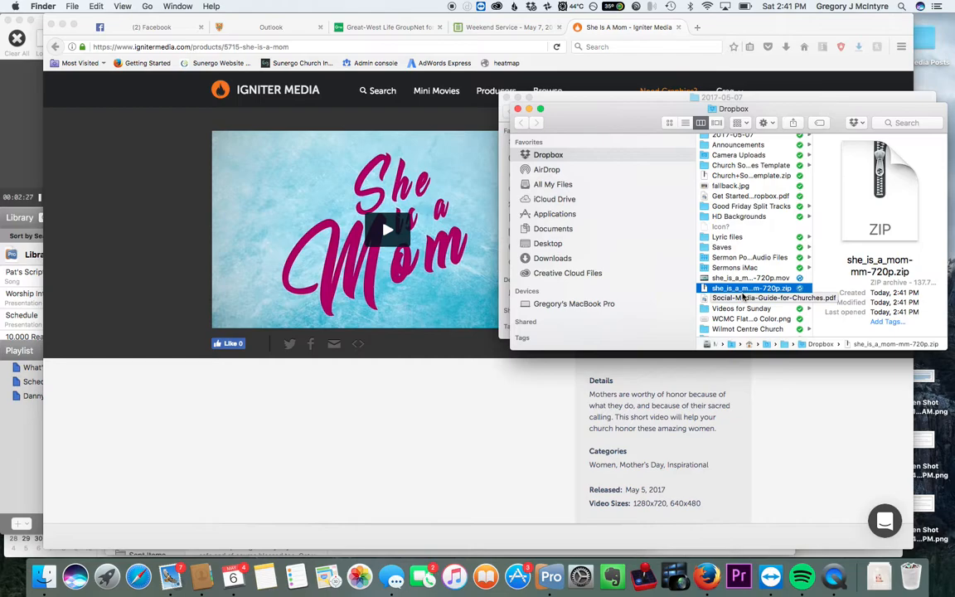
key(super+BackSpace)
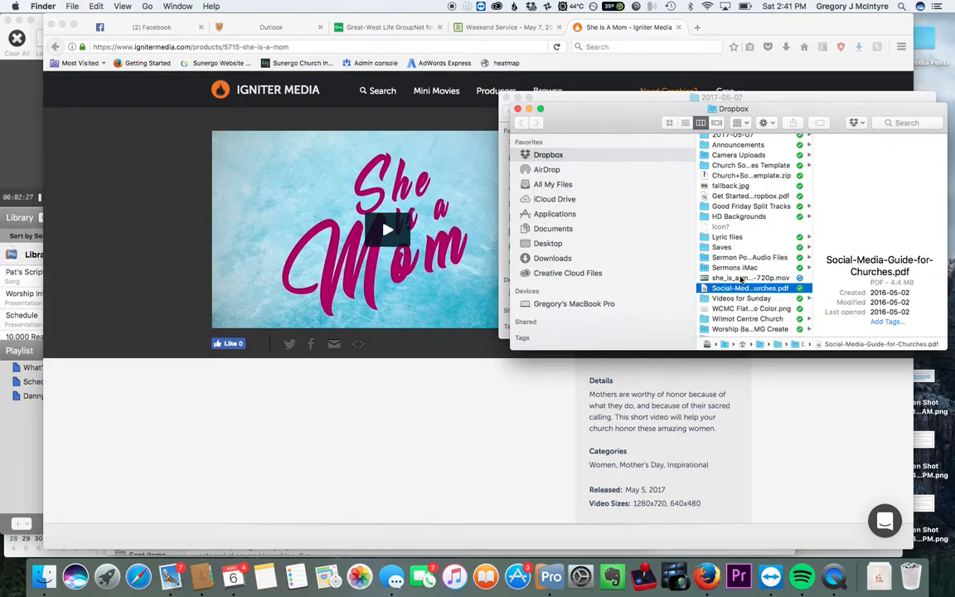
click(748, 278)
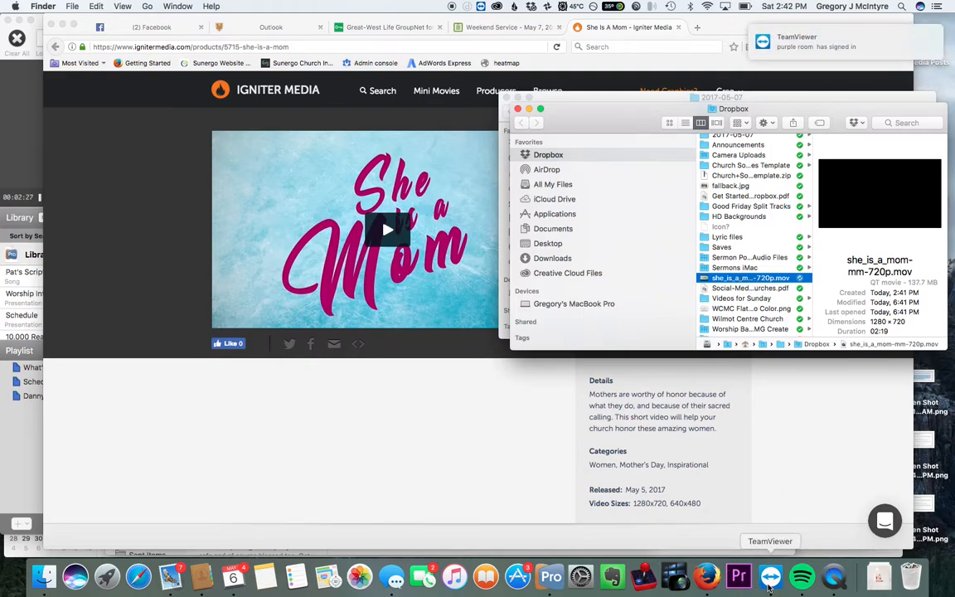
Step: Switch to ProPresenter and toggle the Video/Image bin off and back on
click(550, 576)
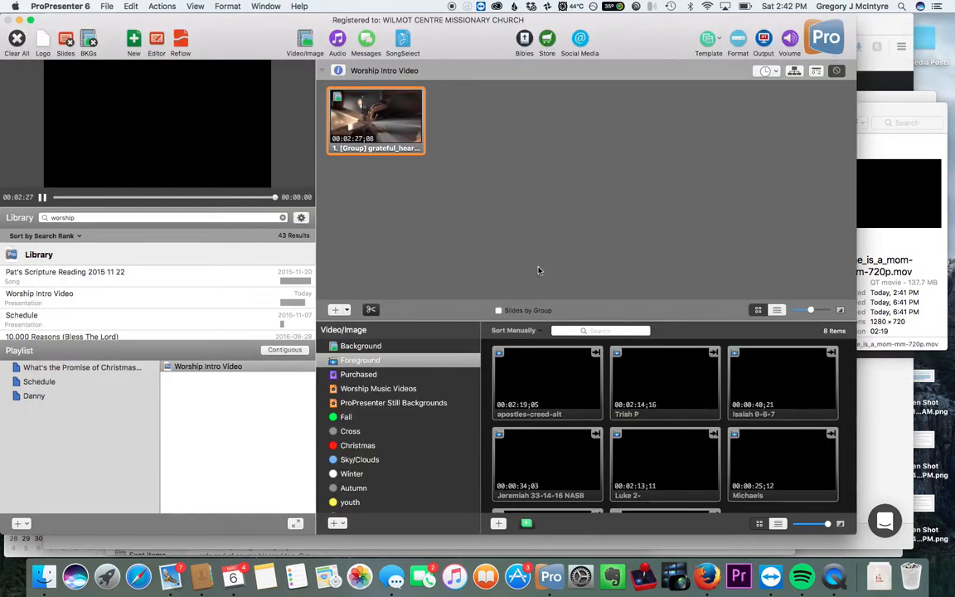
click(380, 361)
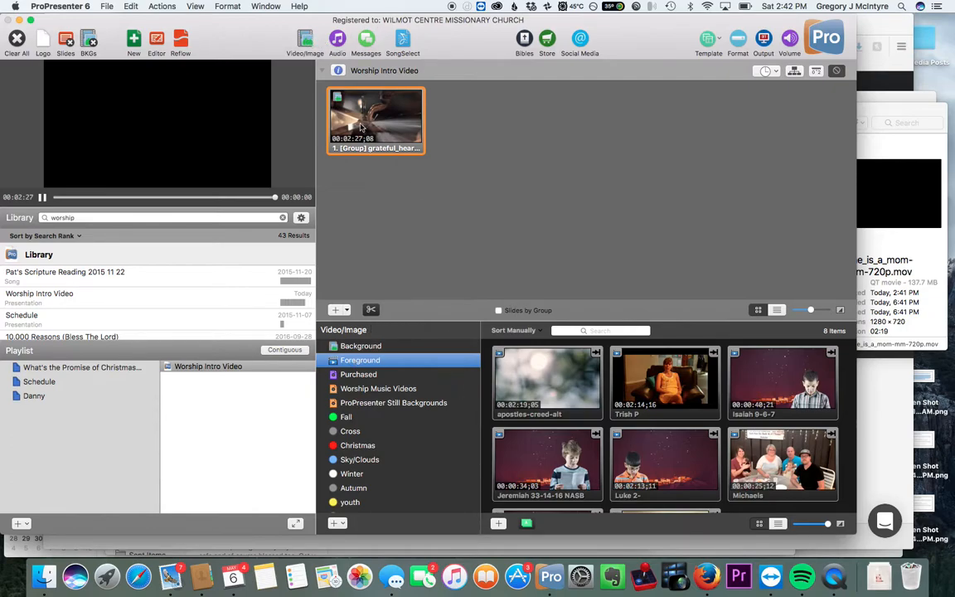
click(306, 42)
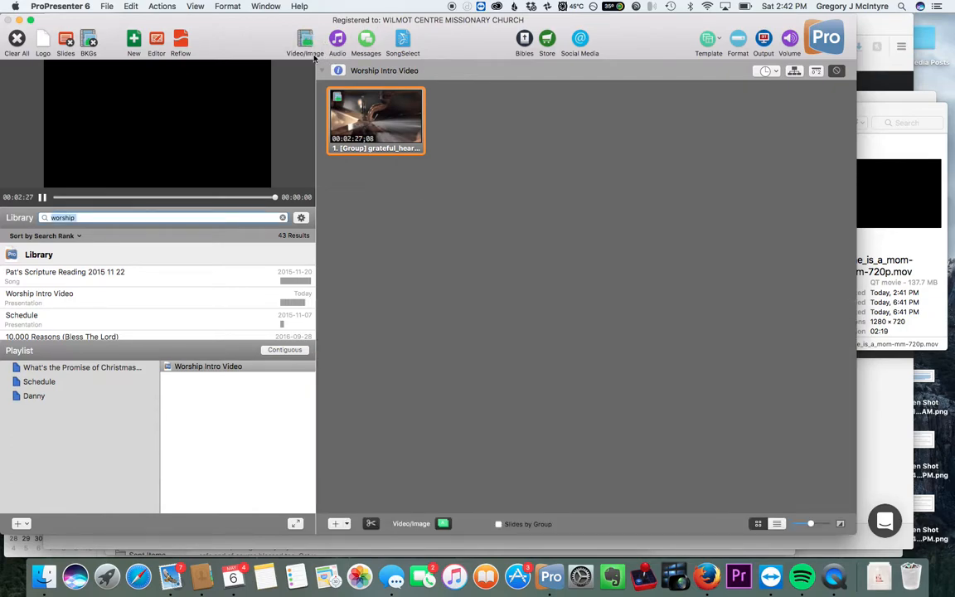
click(305, 41)
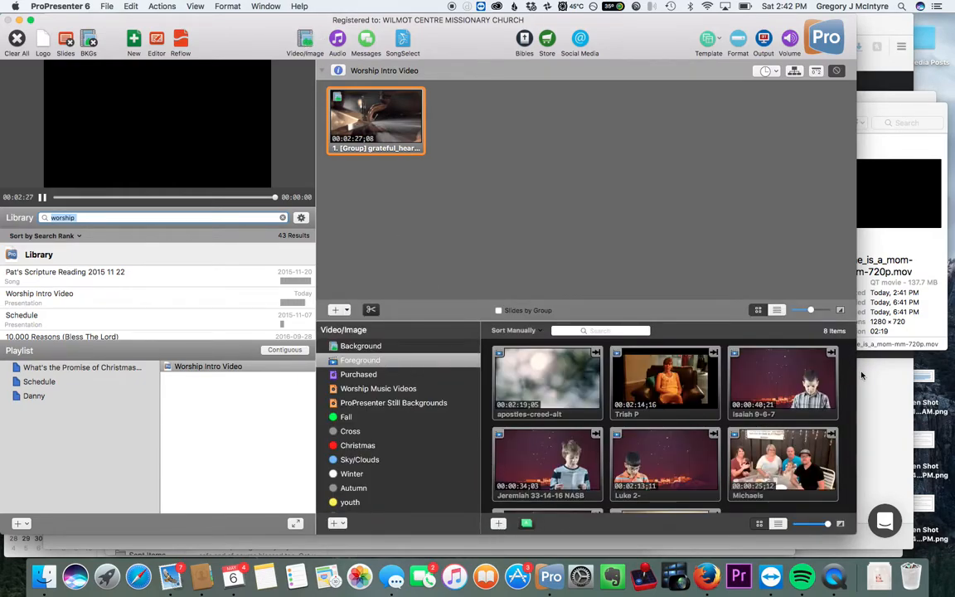
Step: Import the she_is_a_mom-mm-720p.mov video from Finder into the Foreground video bin
click(893, 121)
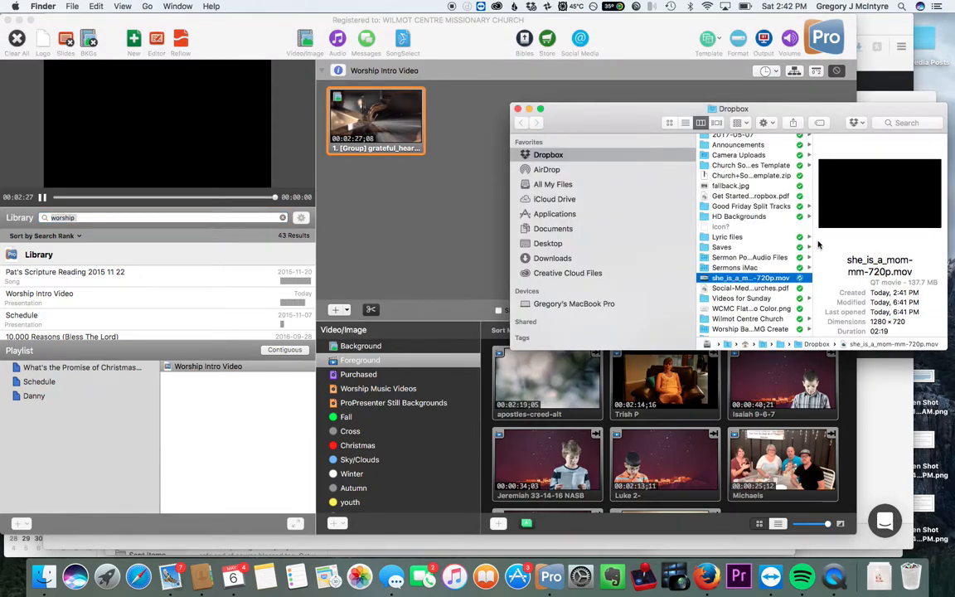
drag(761, 279, 611, 446)
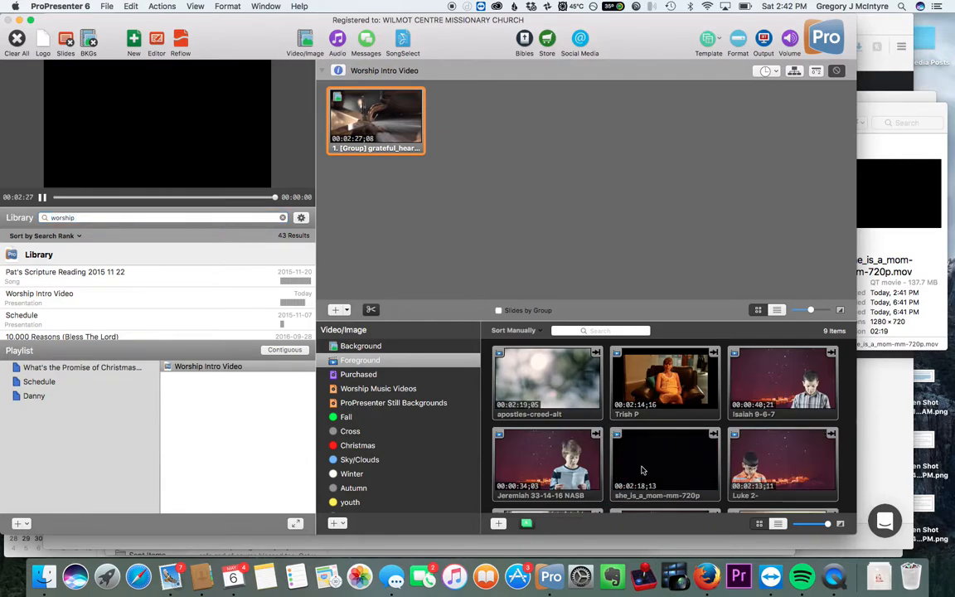
Step: Add the she_is_a_mom-mm-720p video to the playlist and select it
scroll(642, 469, down, 1)
scroll(642, 469, down, 1)
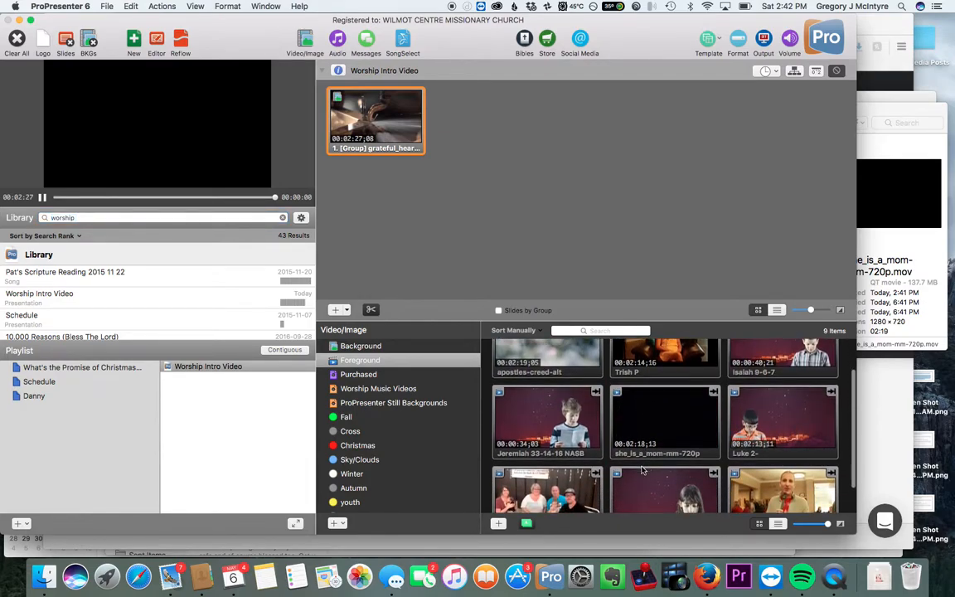
drag(653, 425, 232, 410)
click(215, 378)
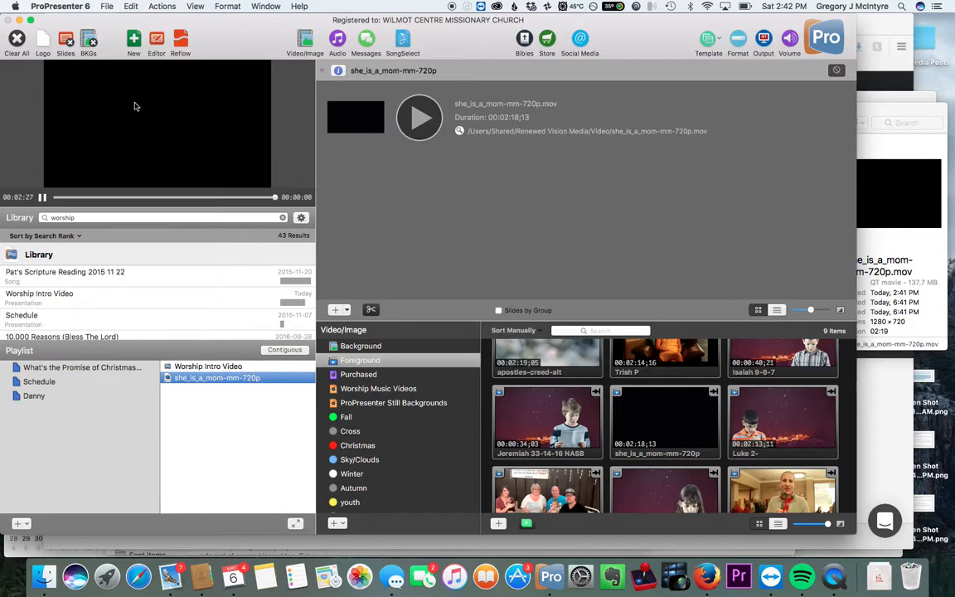
Step: Create a new presentation named "She is a mom"
click(124, 38)
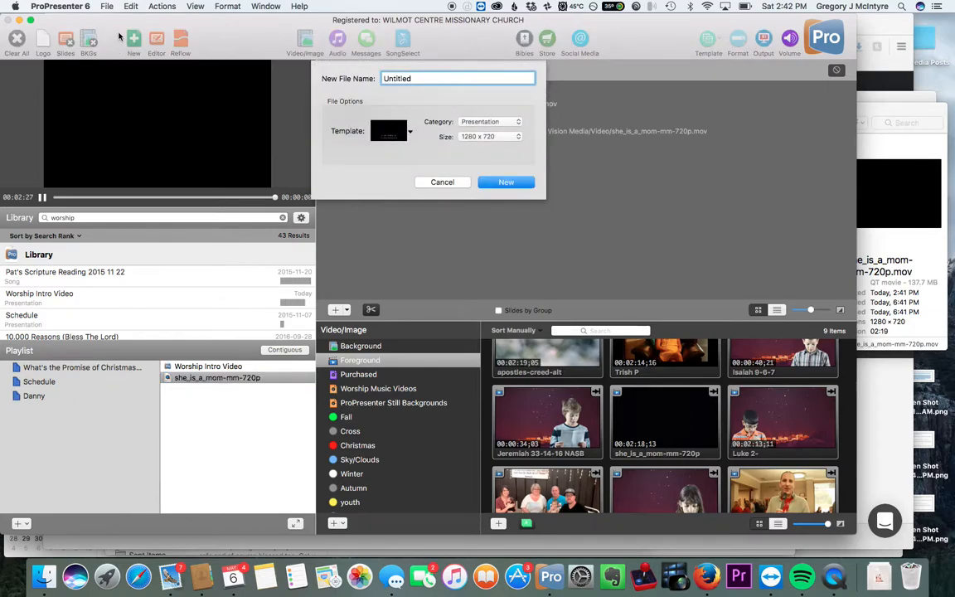
click(339, 79)
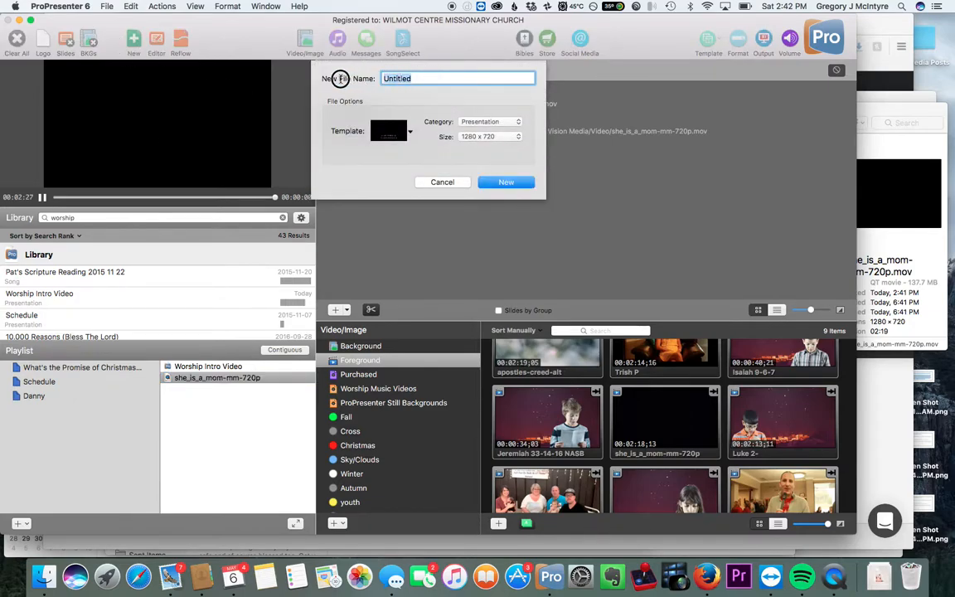
key(BackSpace)
text(She is a mom)
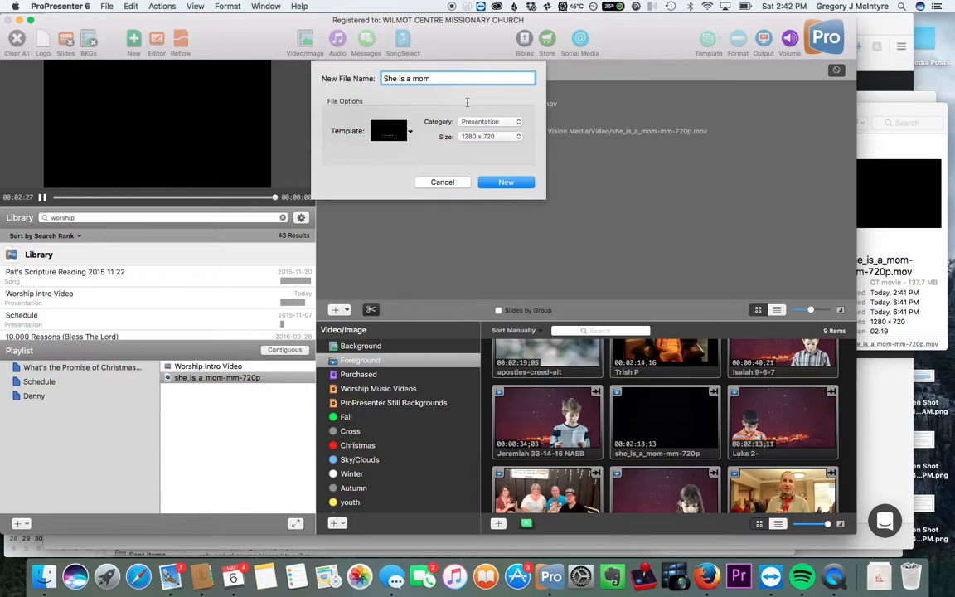
click(507, 183)
Step: Add the She is a mom presentation to the playlist and place the she_is_a_mom video in it as a slide
scroll(173, 301, down, 1)
drag(191, 307, 205, 391)
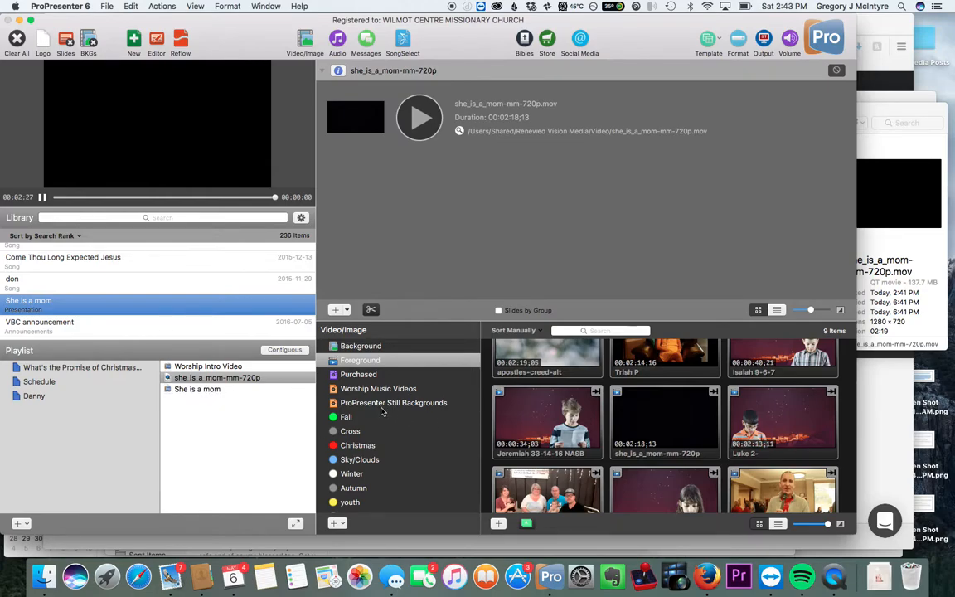
click(222, 389)
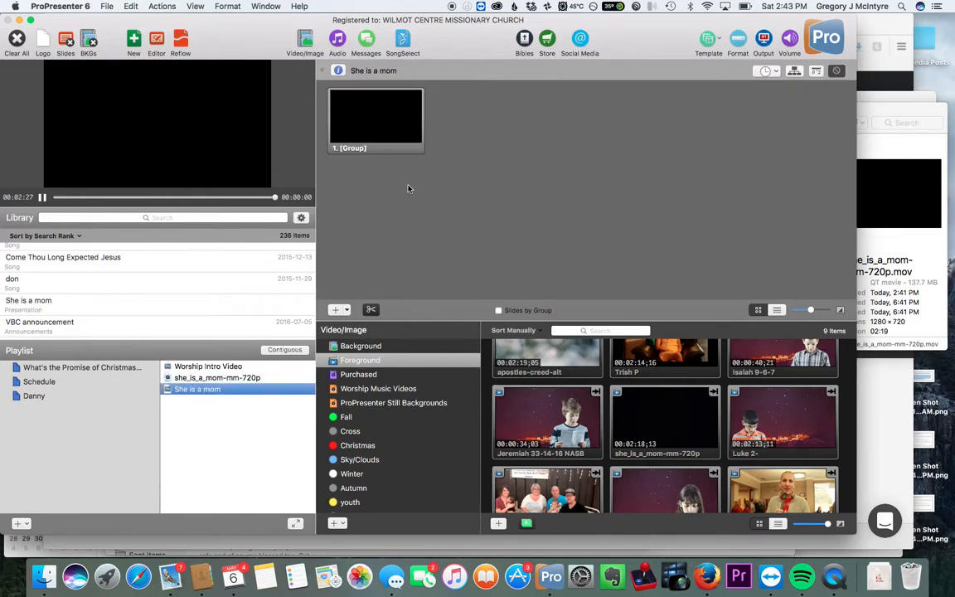
drag(677, 435, 485, 149)
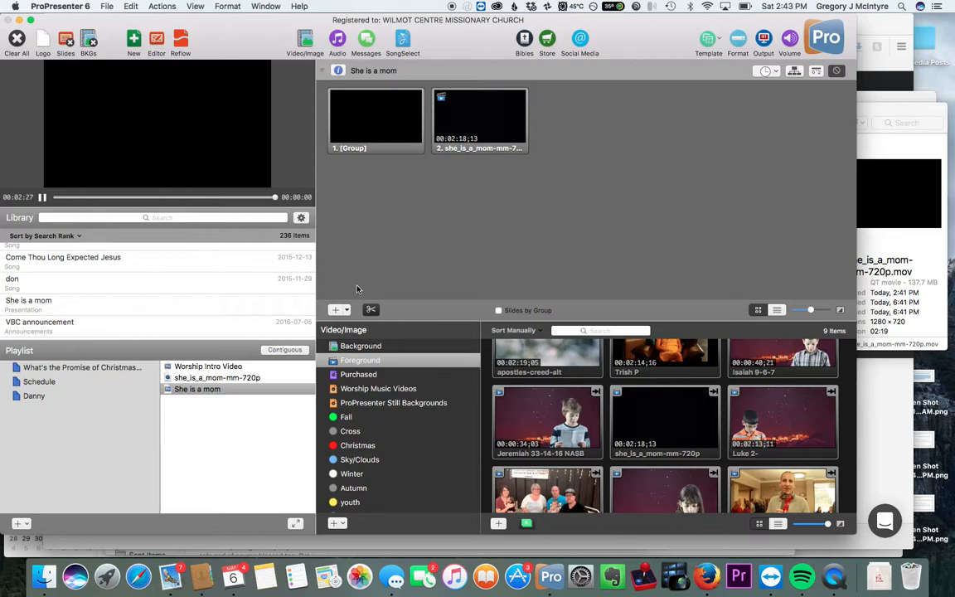
Step: Add a blank slide after the video slide, then open the video slide in the slide editor and close it
click(335, 310)
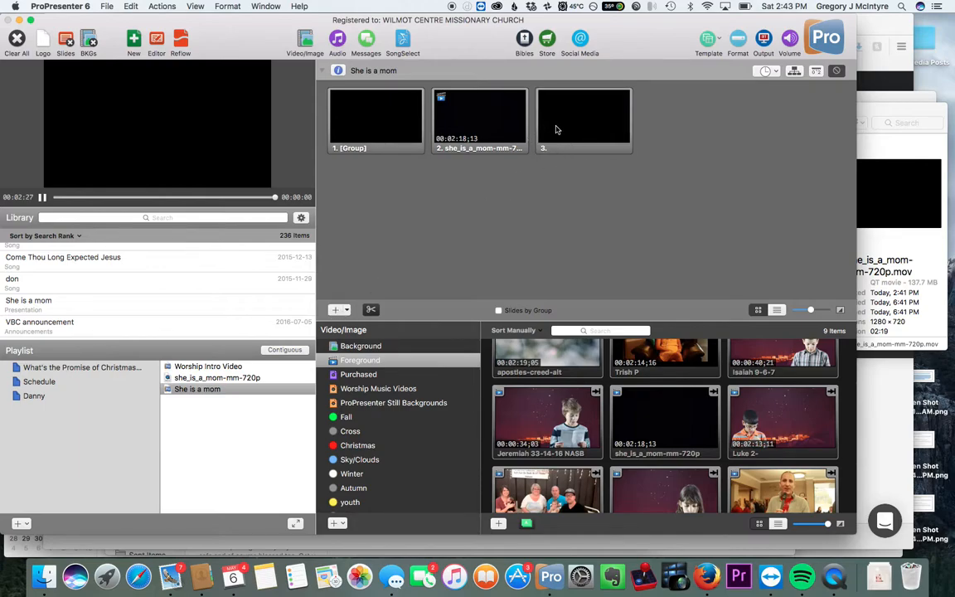
right_click(476, 130)
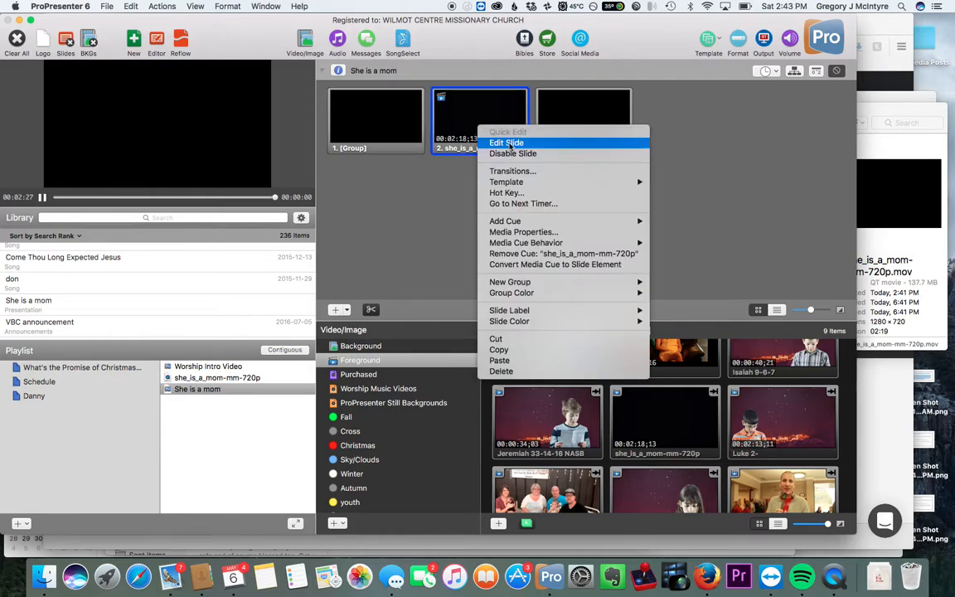
click(352, 154)
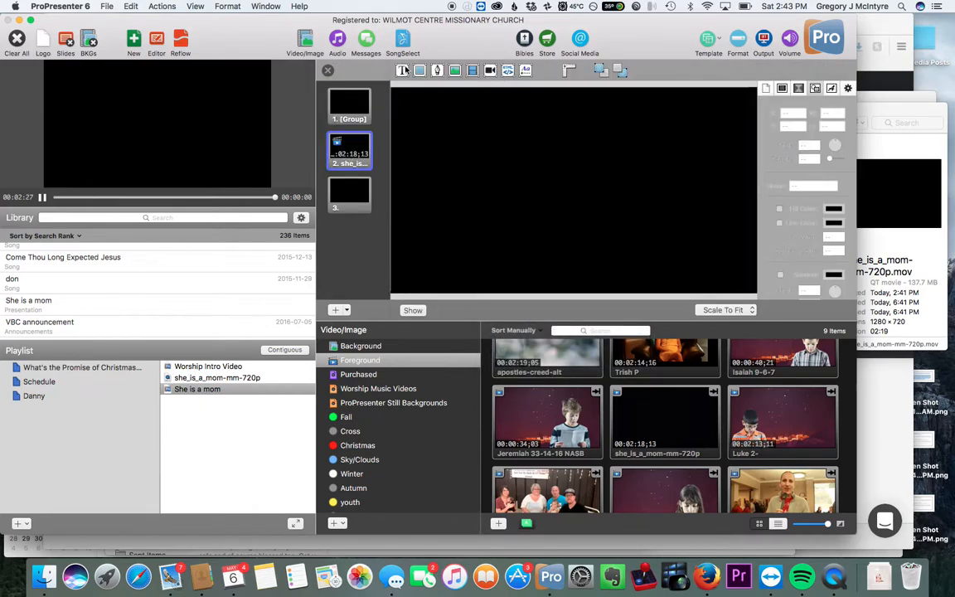
click(432, 249)
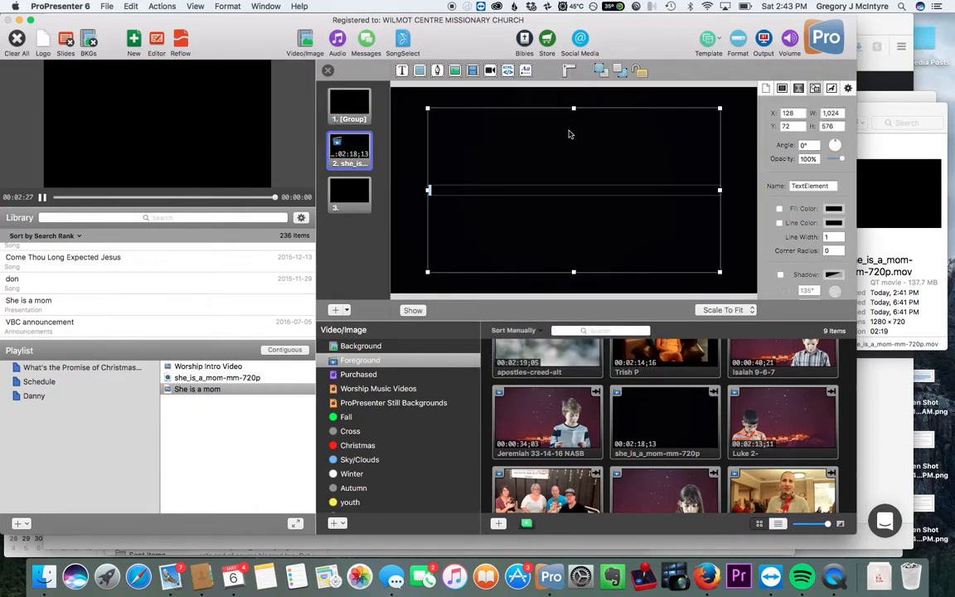
click(328, 73)
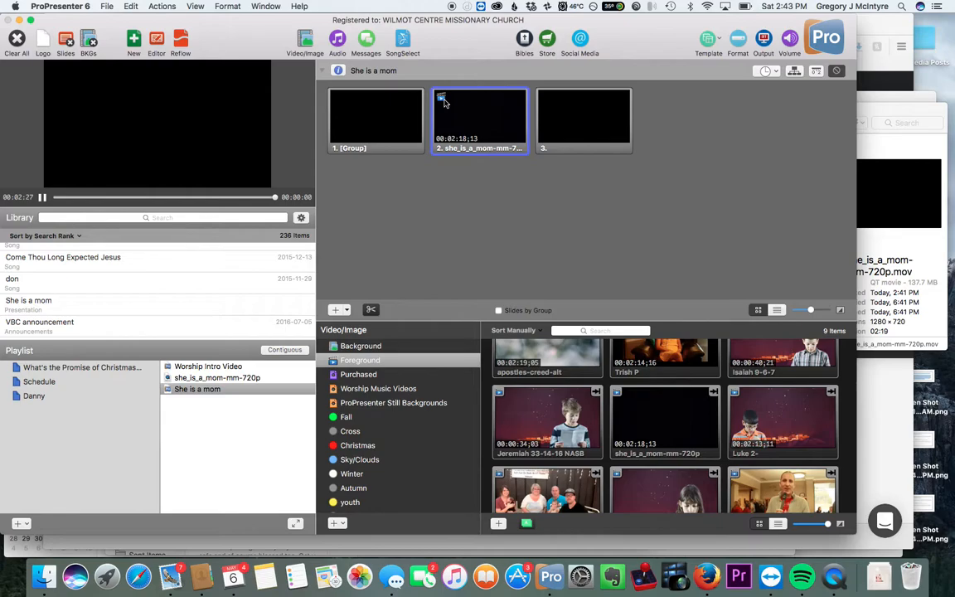
Step: Set the she_is_a_mom video slide's media cue behavior to Background
right_click(469, 129)
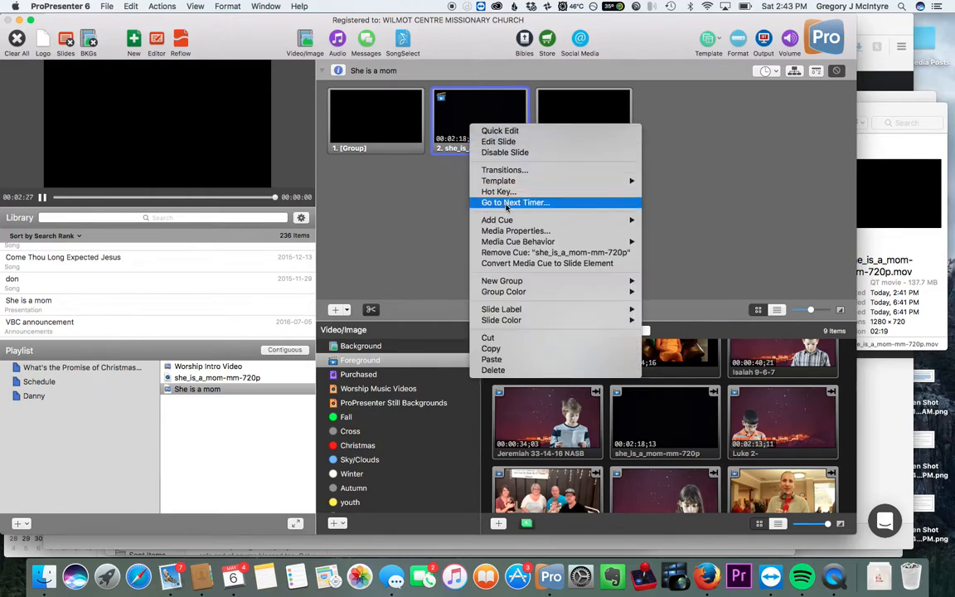
mouse_move(516, 246)
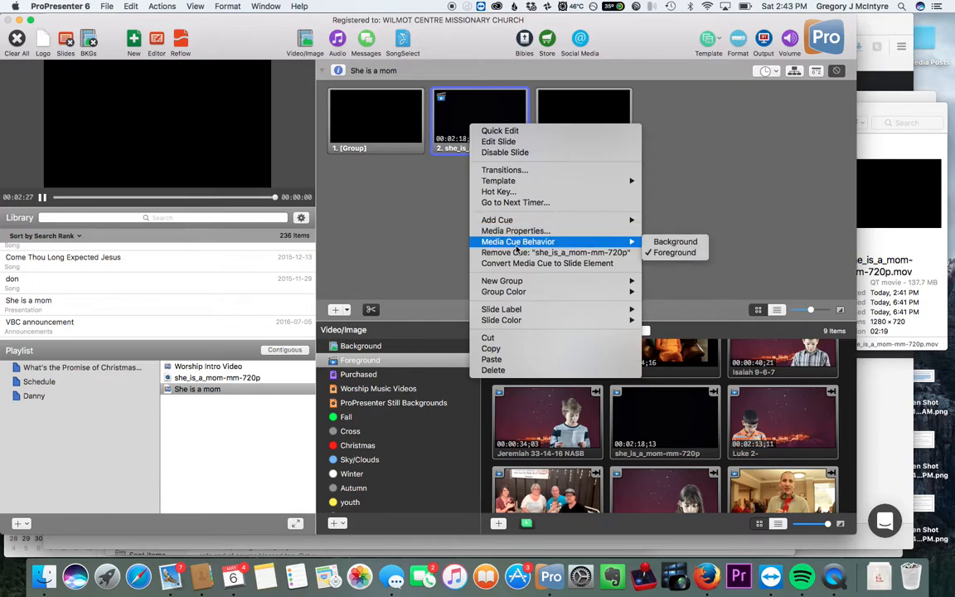
click(664, 242)
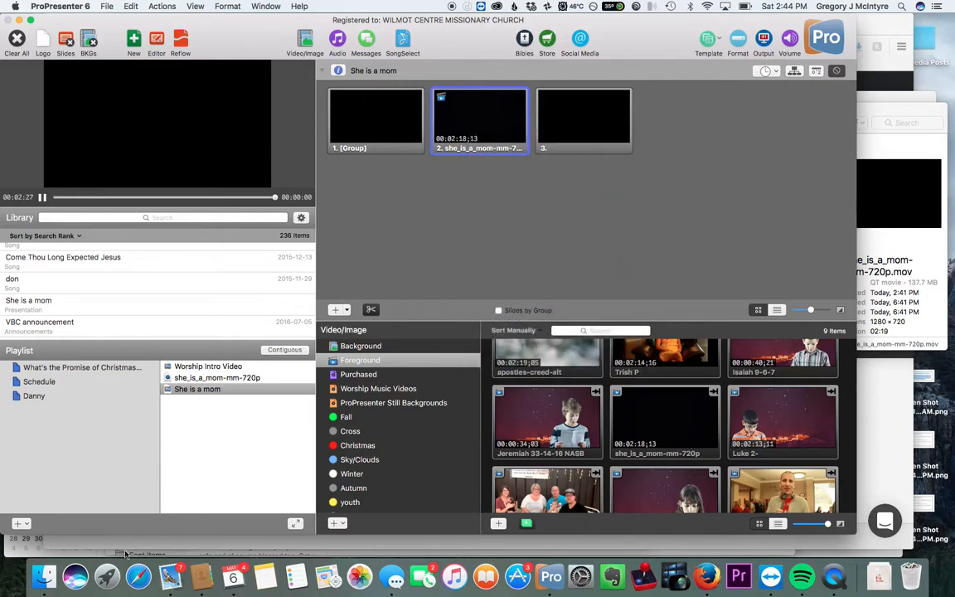
Step: Switch to Firefox and open cmgcreate.com in a new tab
click(707, 576)
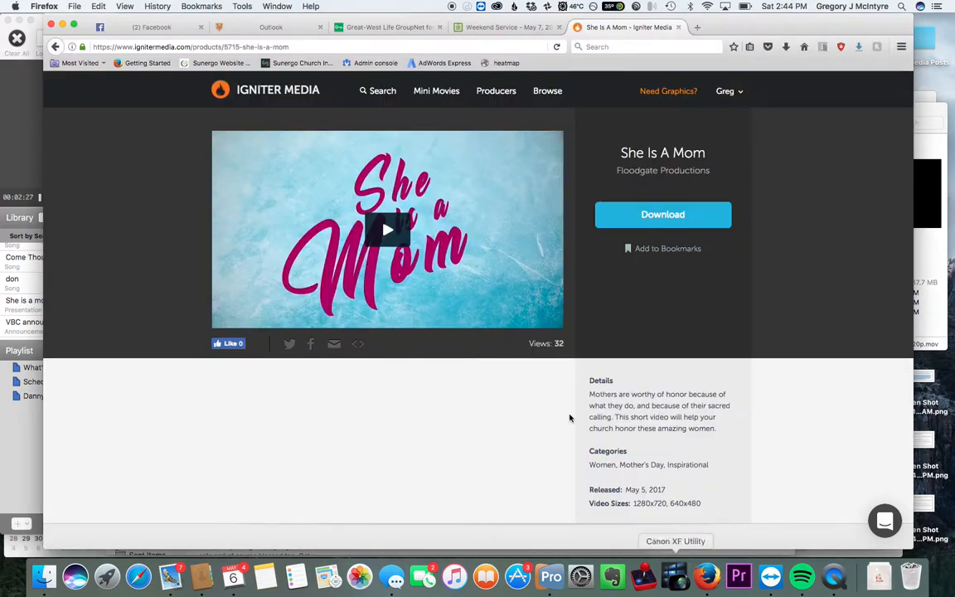
click(696, 27)
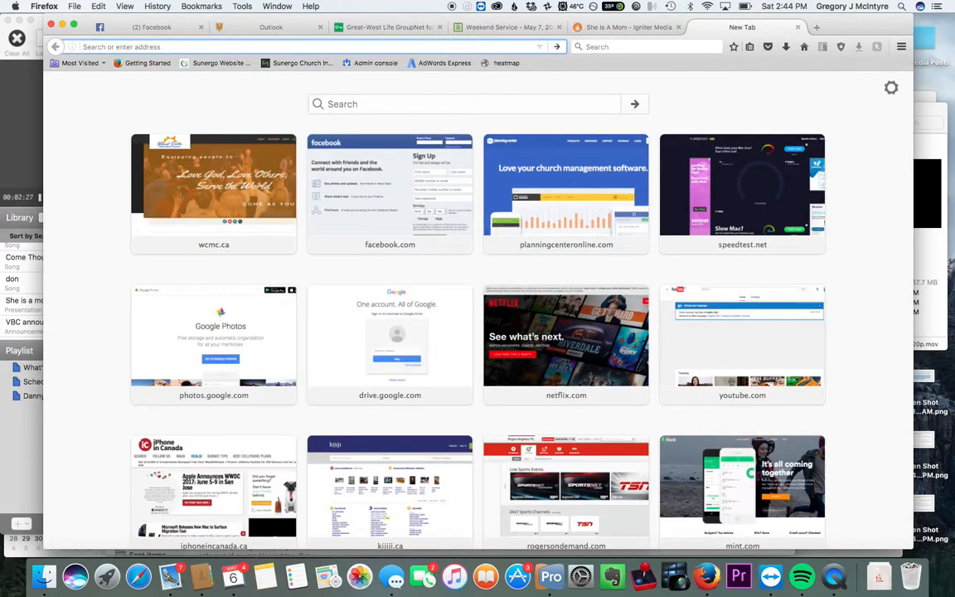
text(cmgcreate.com/)
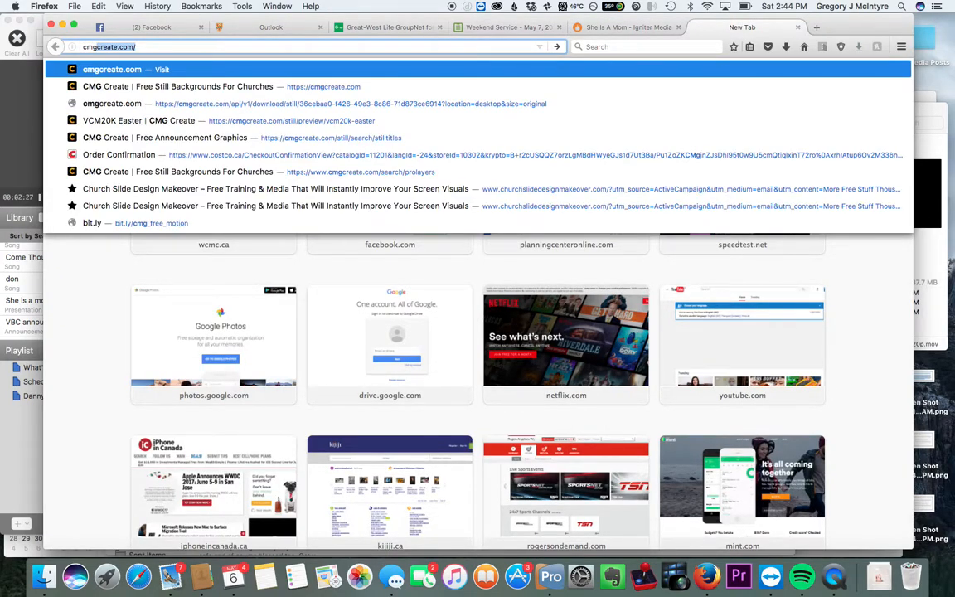
key(Return)
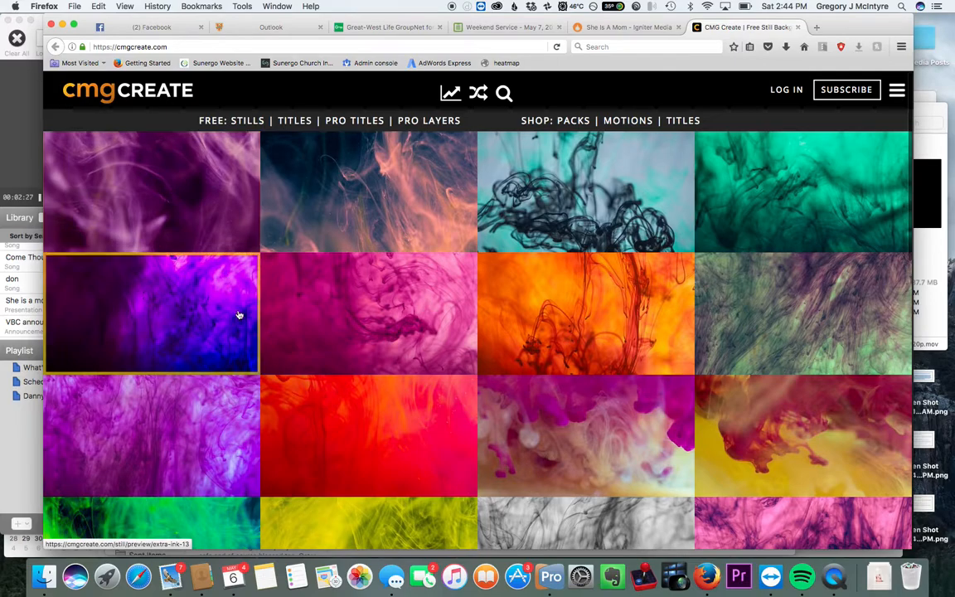
Step: Browse the free still backgrounds on CMG Create and open the Pro Layers collection
scroll(238, 314, down, 5)
scroll(239, 314, down, 5)
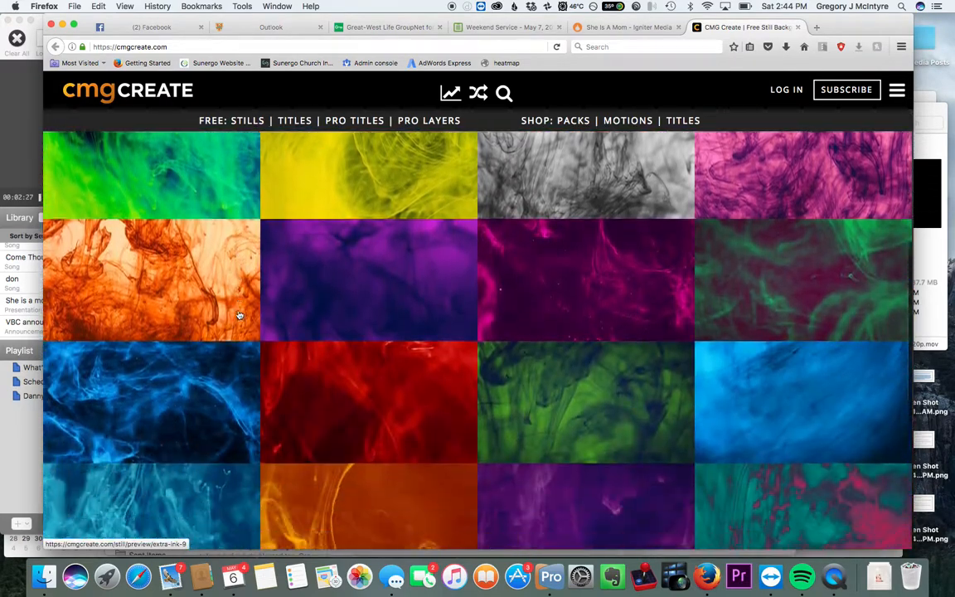
scroll(313, 345, down, 5)
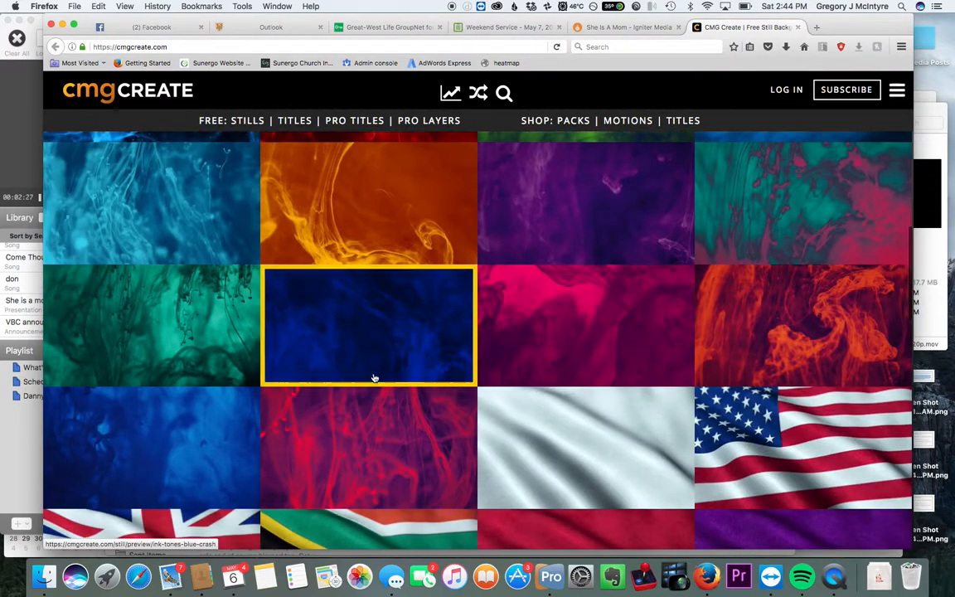
scroll(313, 345, down, 8)
scroll(374, 378, down, 5)
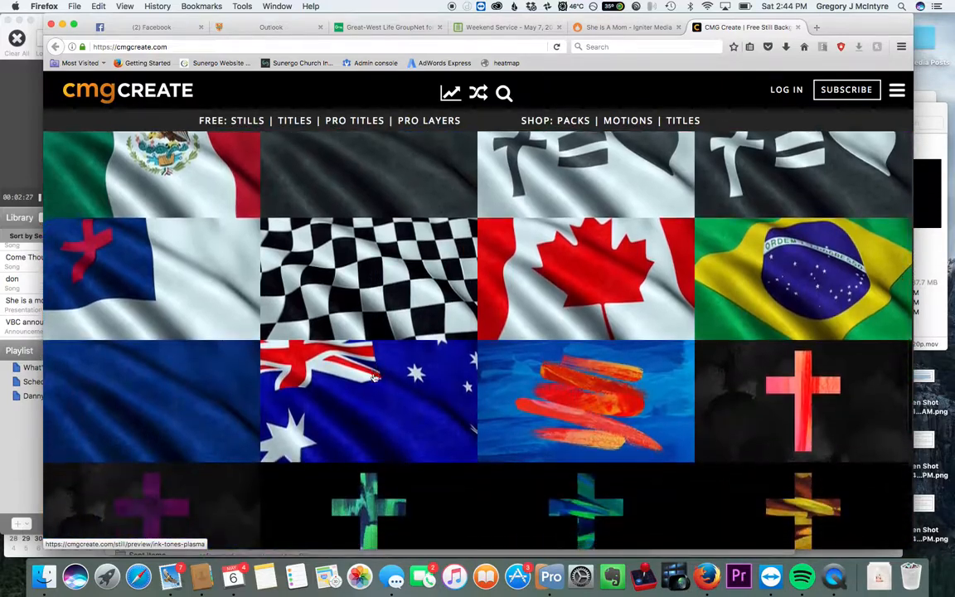
scroll(373, 378, down, 5)
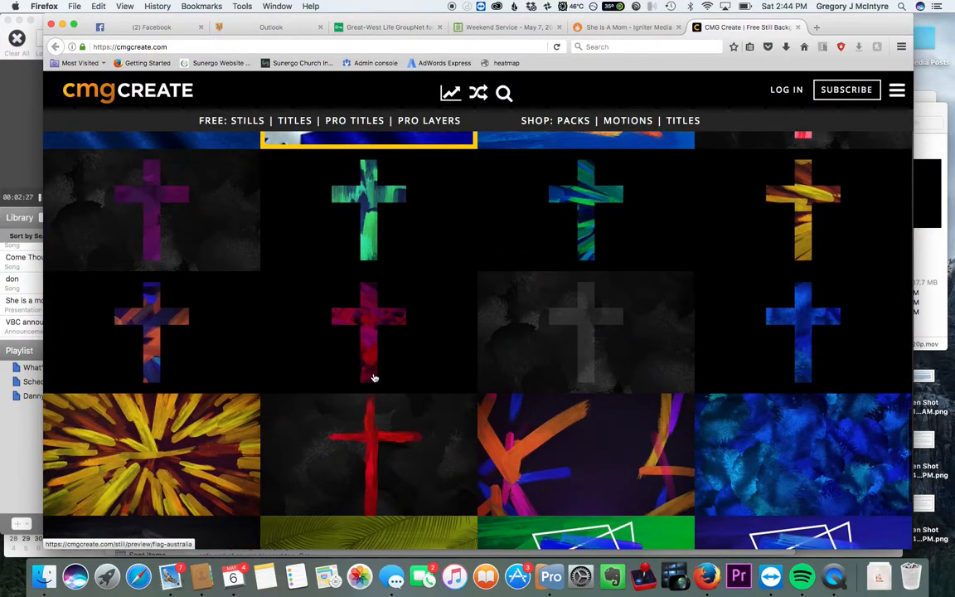
scroll(373, 378, down, 4)
click(420, 123)
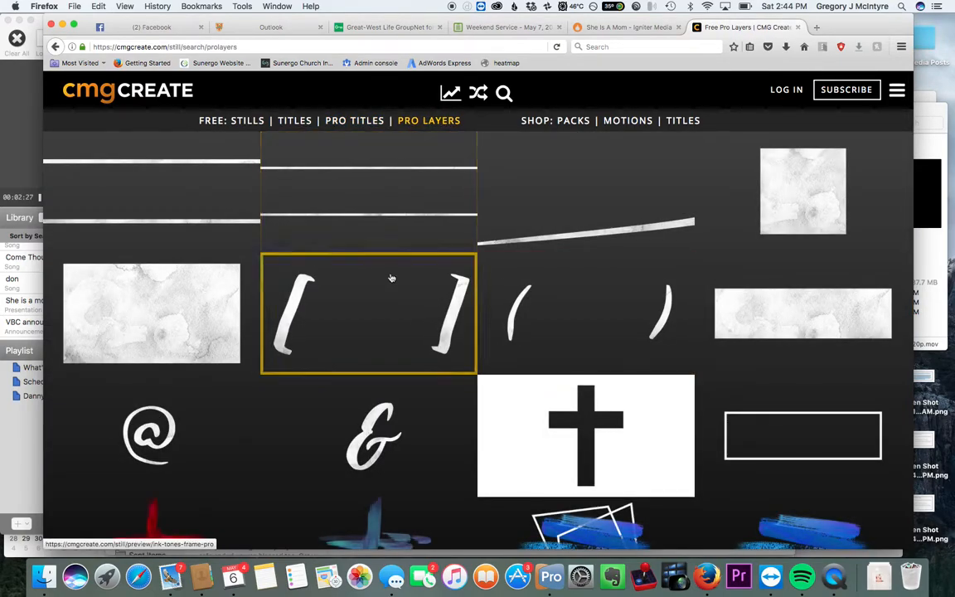
Step: Browse the Pro Layers collection, glancing back at the Igniter Media tab
scroll(444, 370, down, 3)
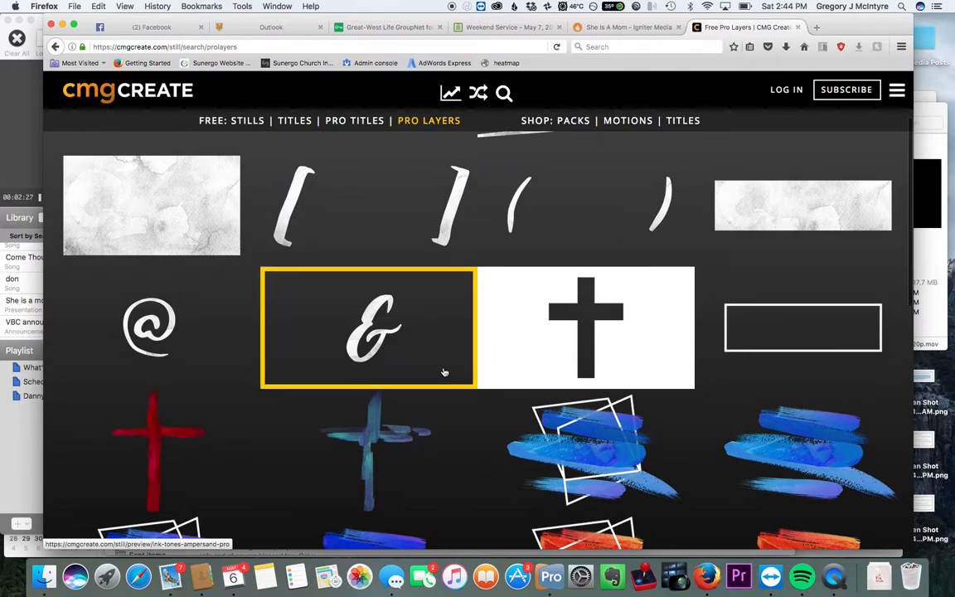
scroll(443, 371, down, 10)
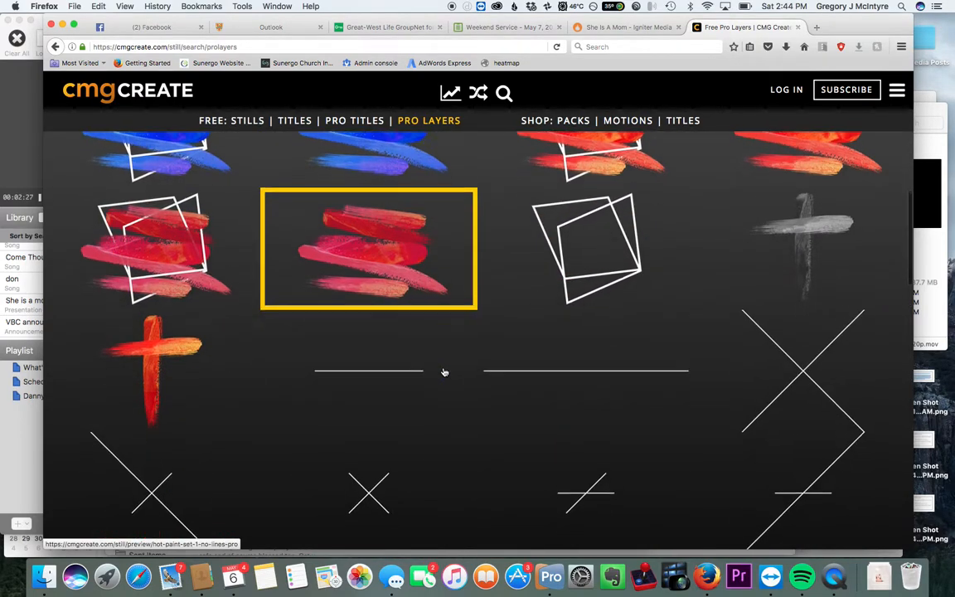
scroll(443, 372, down, 3)
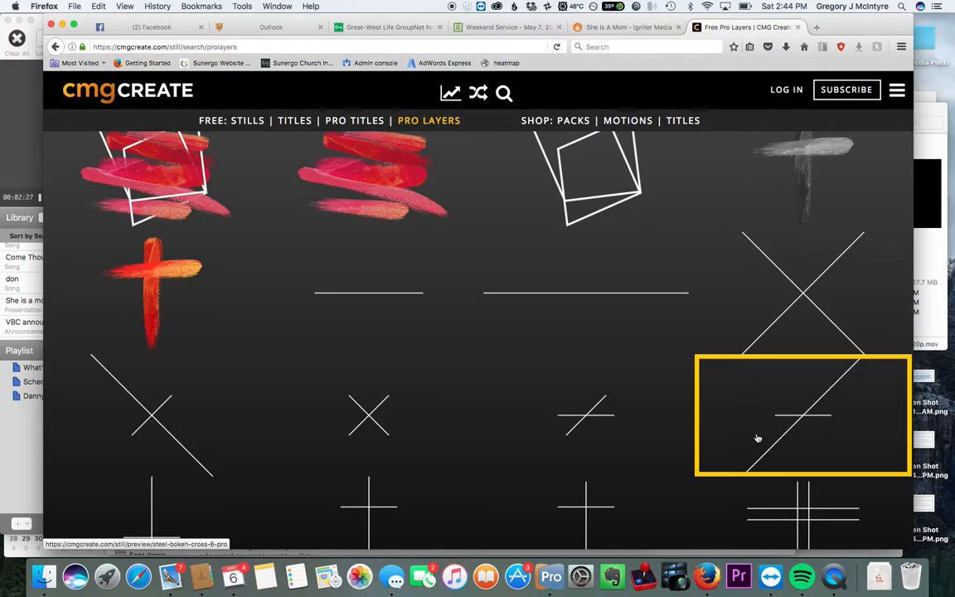
click(634, 27)
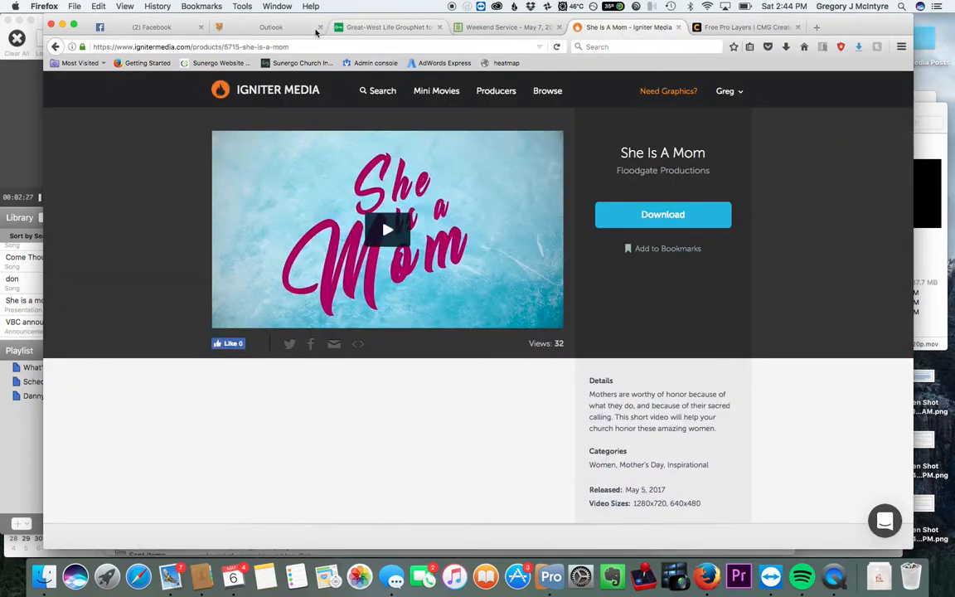
click(746, 27)
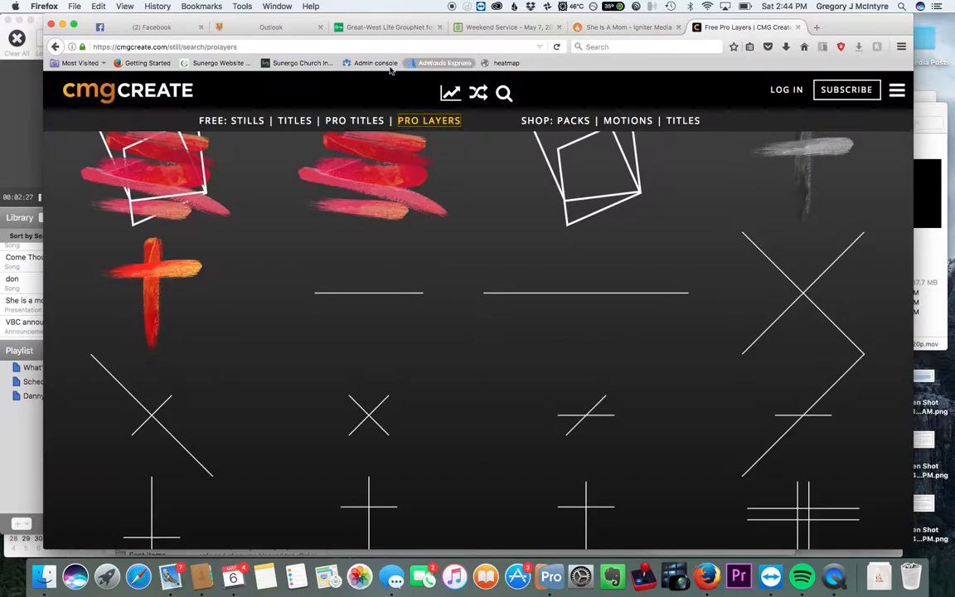
Step: Reopen the Free Stills collection, browse its backgrounds, and switch to QuickTime Player
click(236, 120)
scroll(463, 332, down, 10)
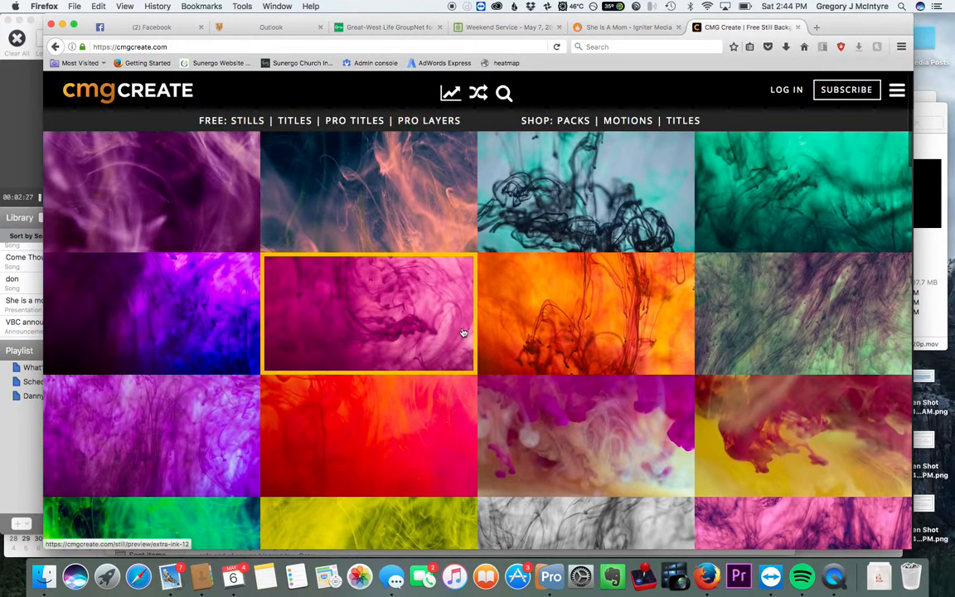
scroll(463, 333, down, 5)
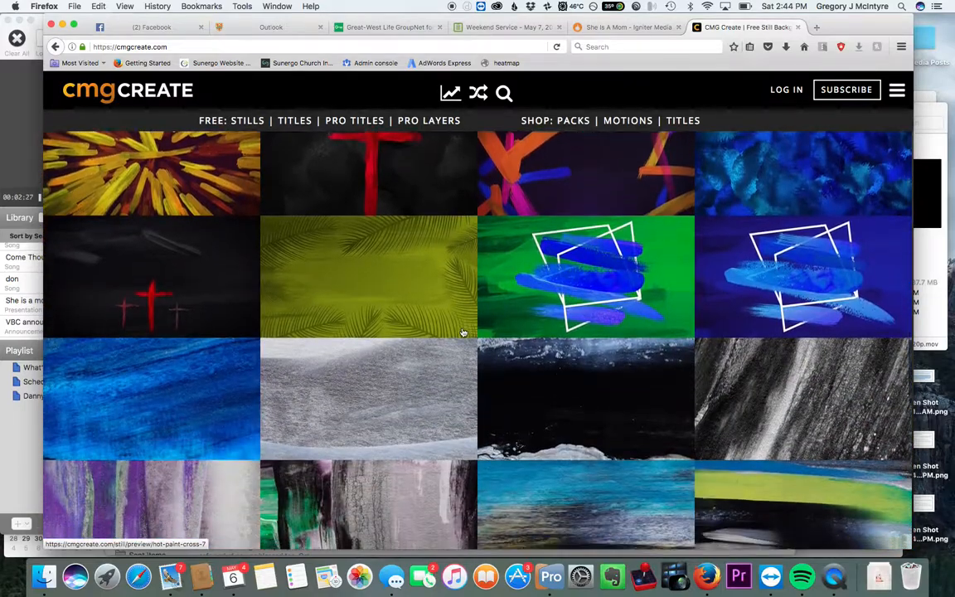
scroll(464, 333, down, 3)
scroll(463, 333, down, 3)
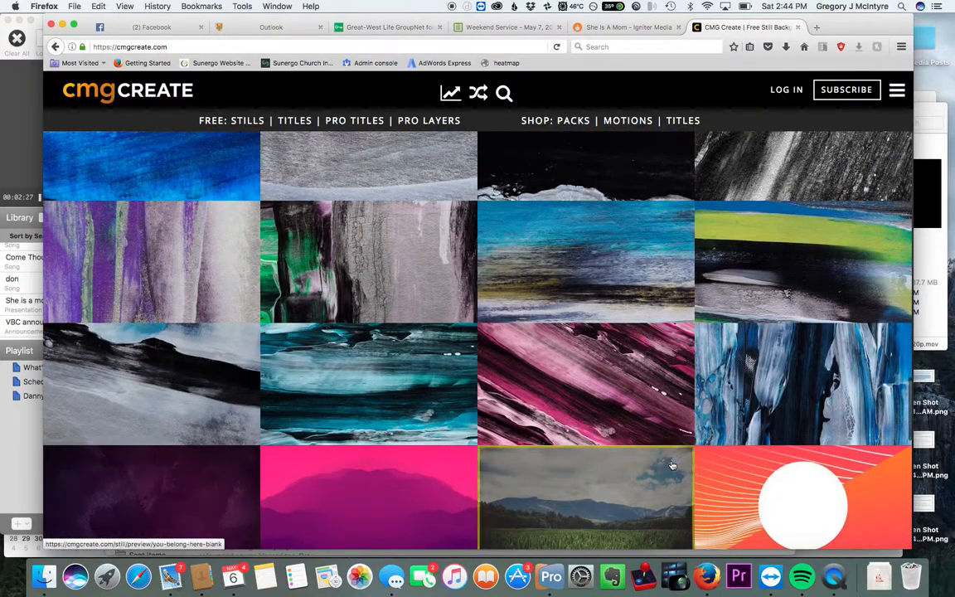
click(834, 577)
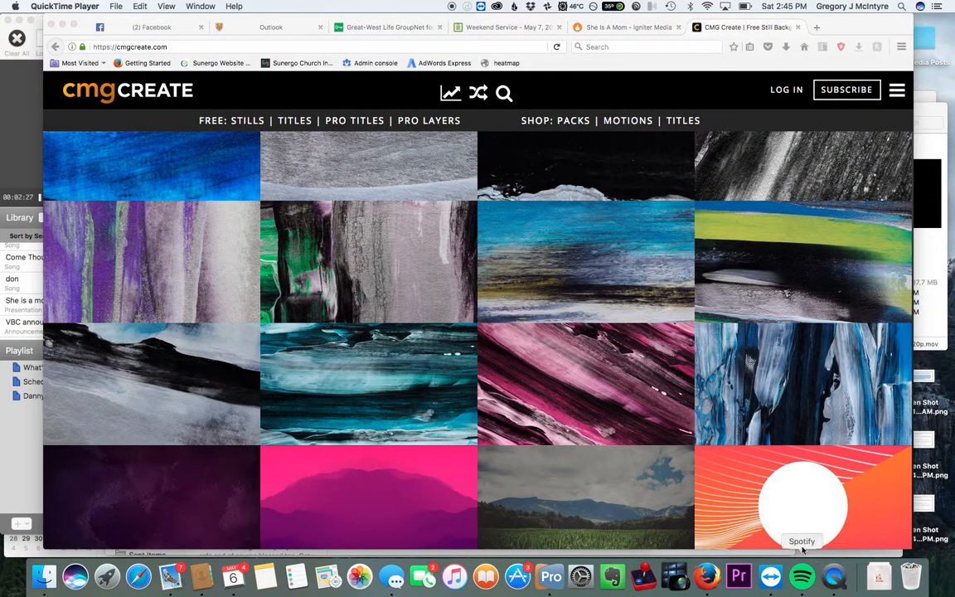